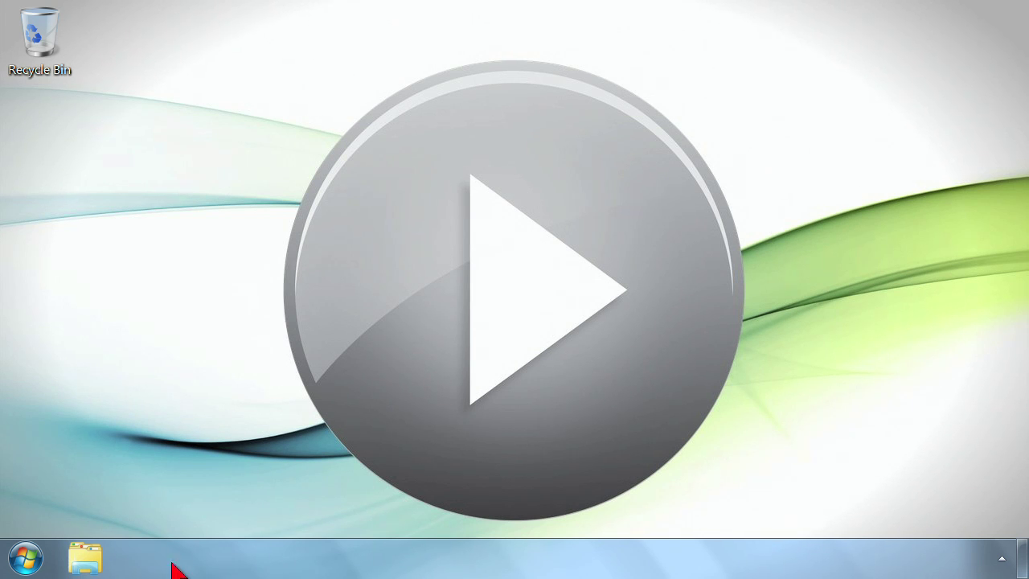
Launch Internet Explorer from a Start search for 'intern' and preview its taskbar window
{"action": "left_click", "coordinate": [39, 565]}
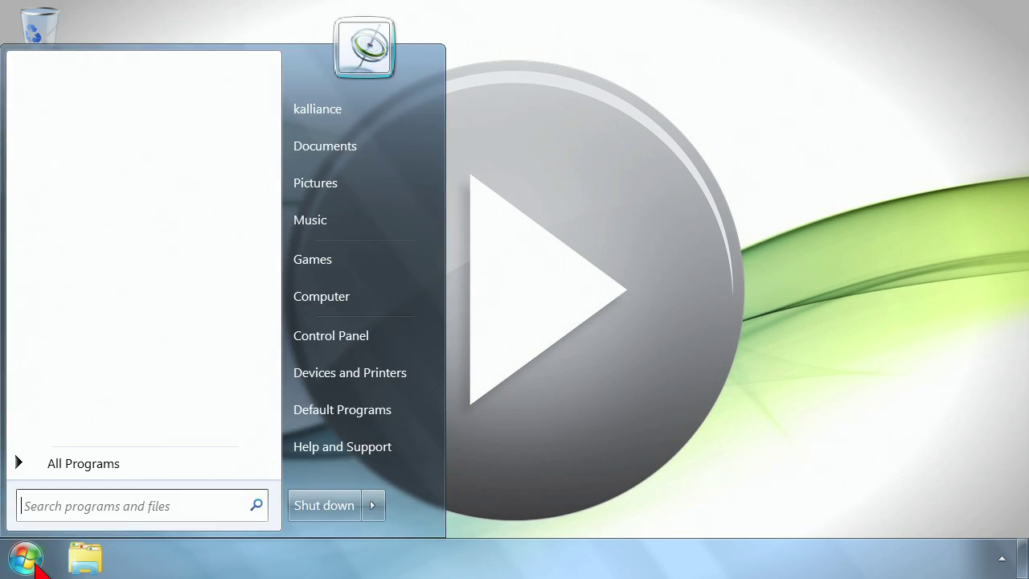
{"action": "type", "text": "intern"}
{"action": "key", "text": "Down"}
{"action": "key", "text": "Down"}
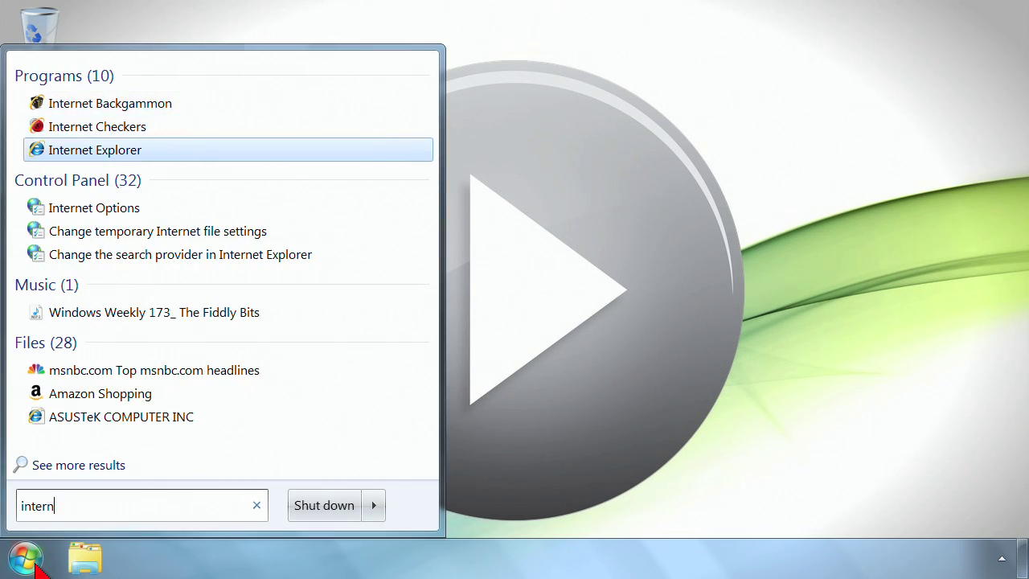
{"action": "key", "text": "Return"}
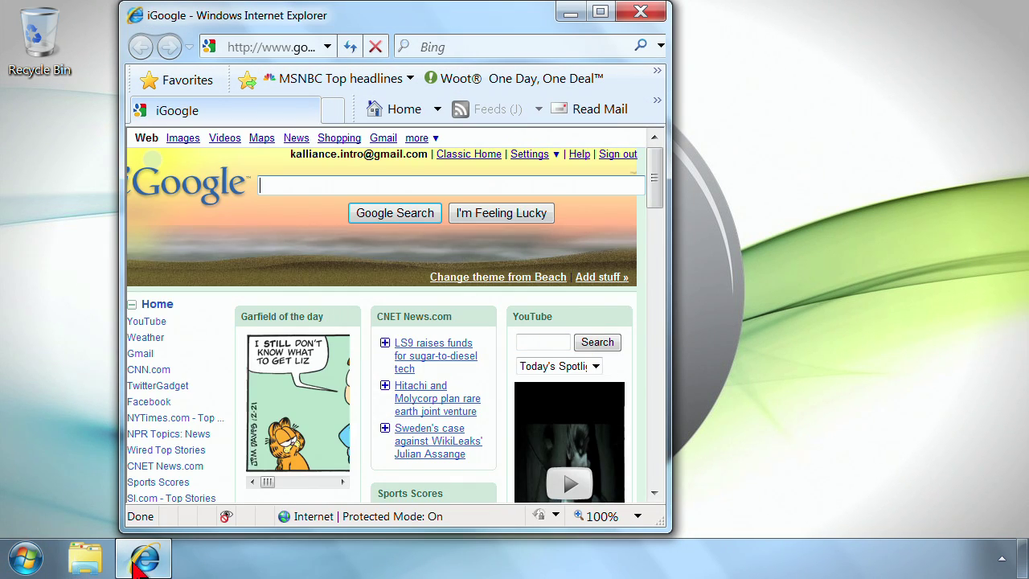
{"action": "mouse_move", "coordinate": [133, 561]}
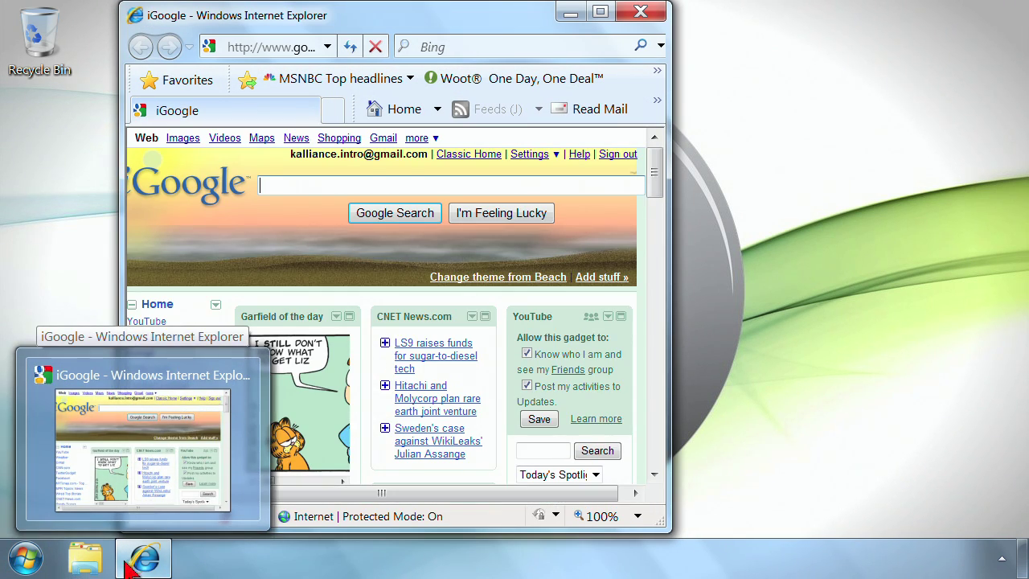
{"action": "left_click", "coordinate": [34, 565]}
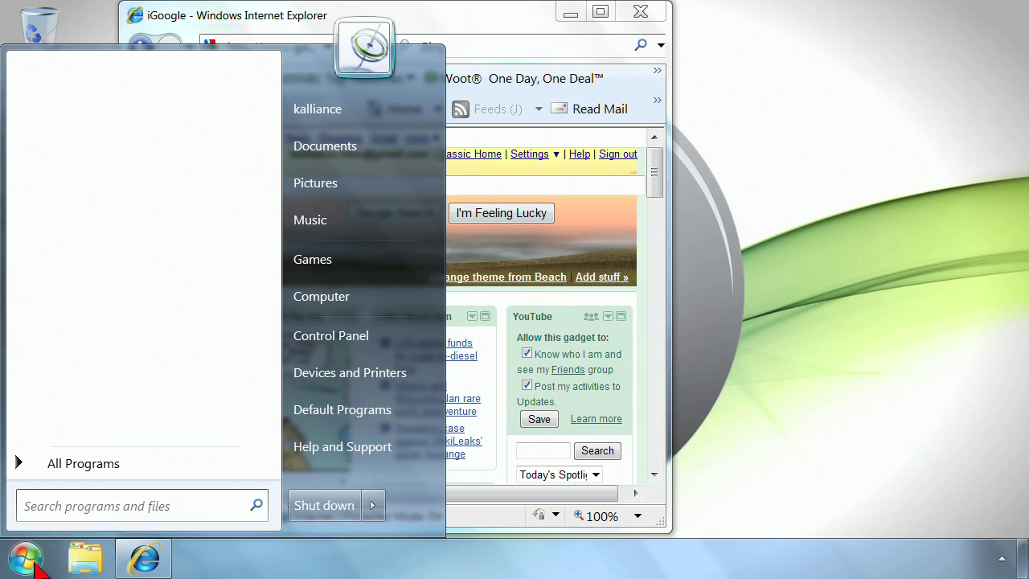
Launch Chrome from a 'chrome' search and open Wikipedia from its most-visited thumbnails
{"action": "type", "text": "chrome"}
{"action": "key", "text": "Return"}
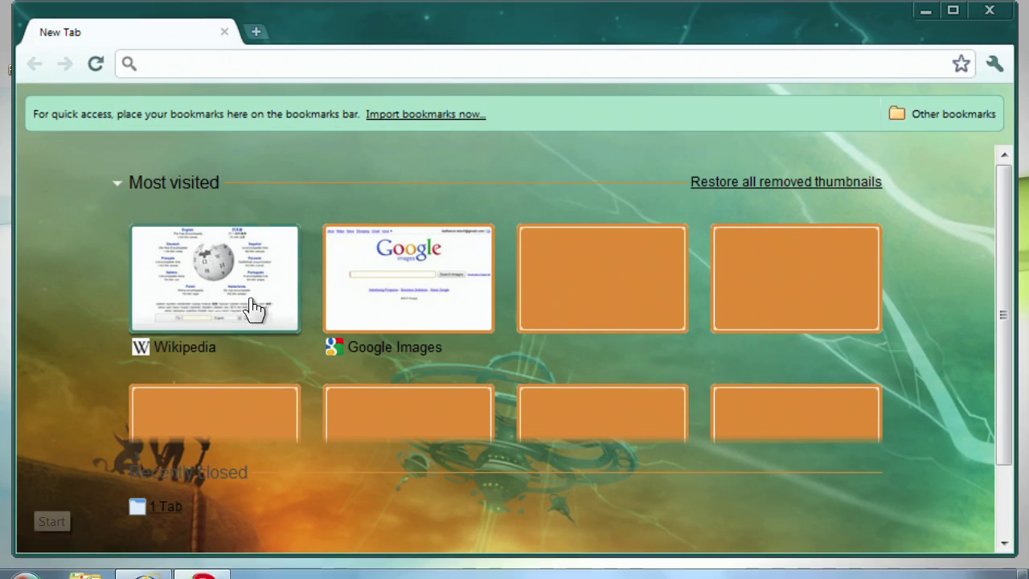
{"action": "left_click", "coordinate": [254, 308]}
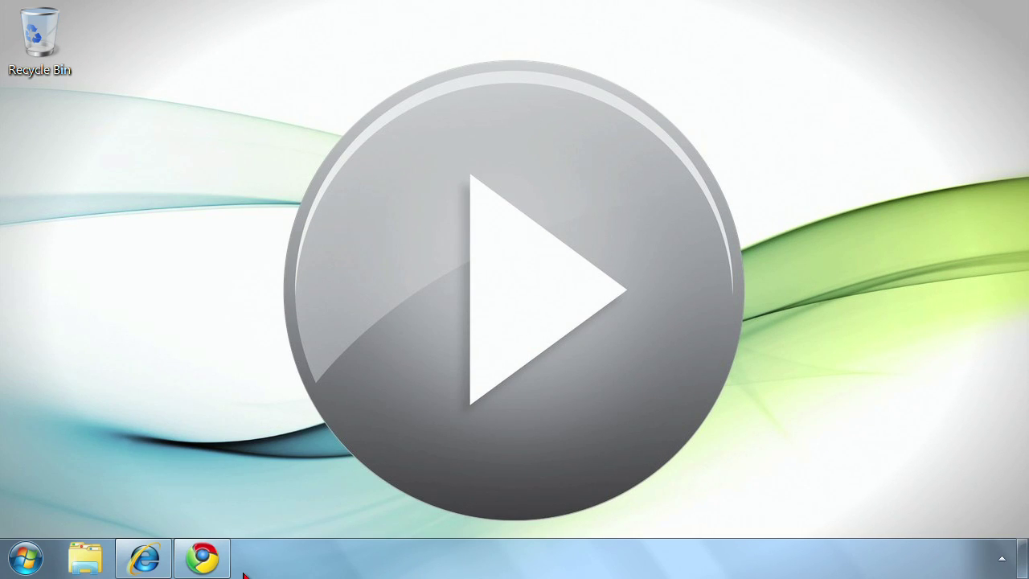
{"action": "mouse_move", "coordinate": [161, 568]}
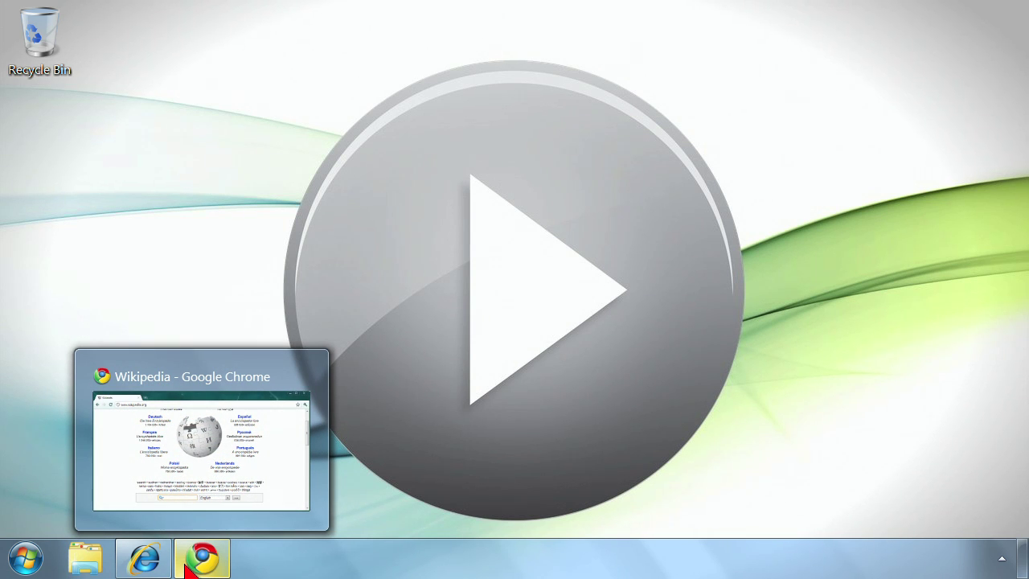
{"action": "left_click", "coordinate": [36, 566]}
Launch Word and PowerPoint 2010 from the Start search and title the slide 'My Presentation'
{"action": "type", "text": "word"}
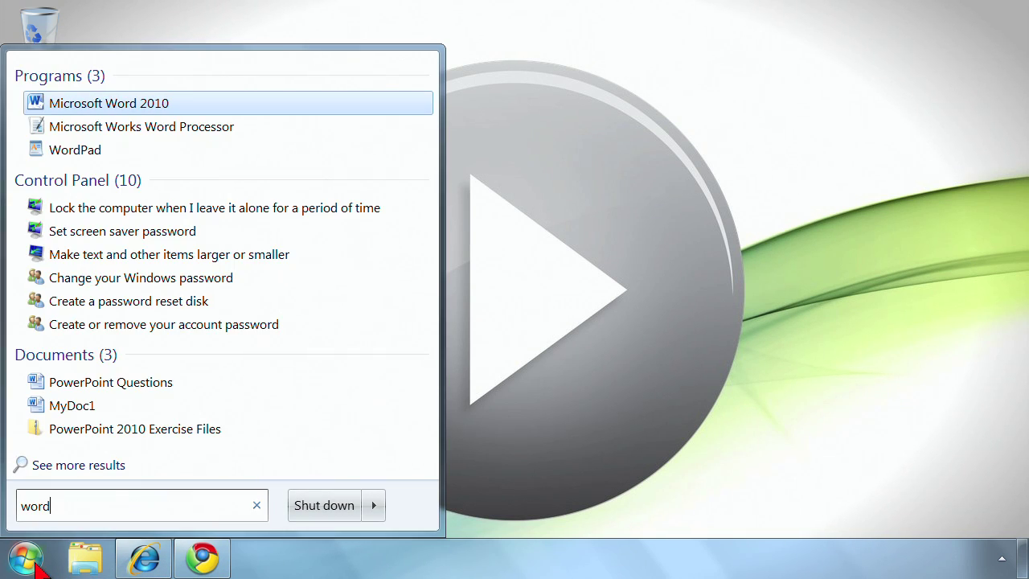
{"action": "key", "text": "Return"}
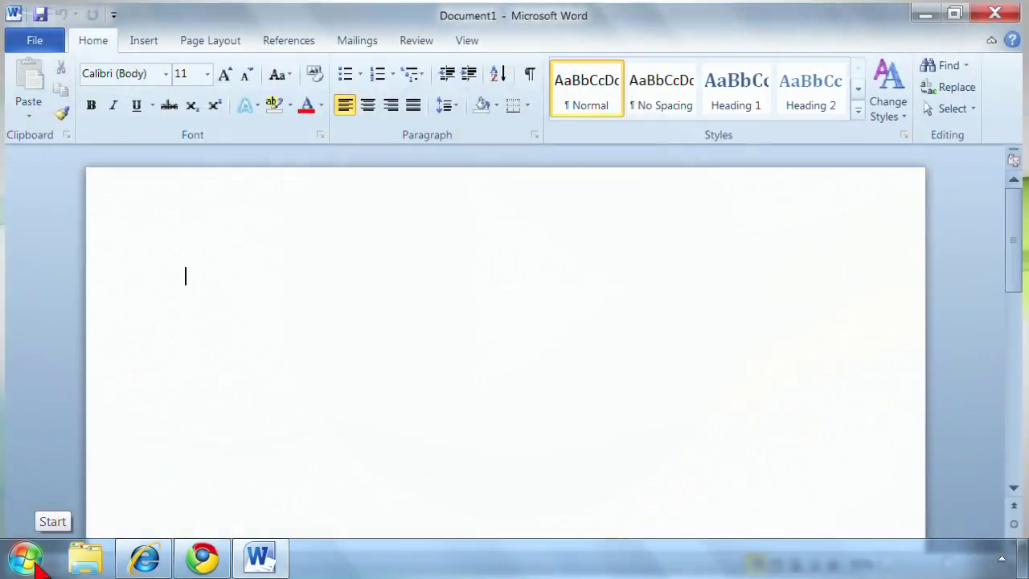
{"action": "left_click", "coordinate": [35, 566]}
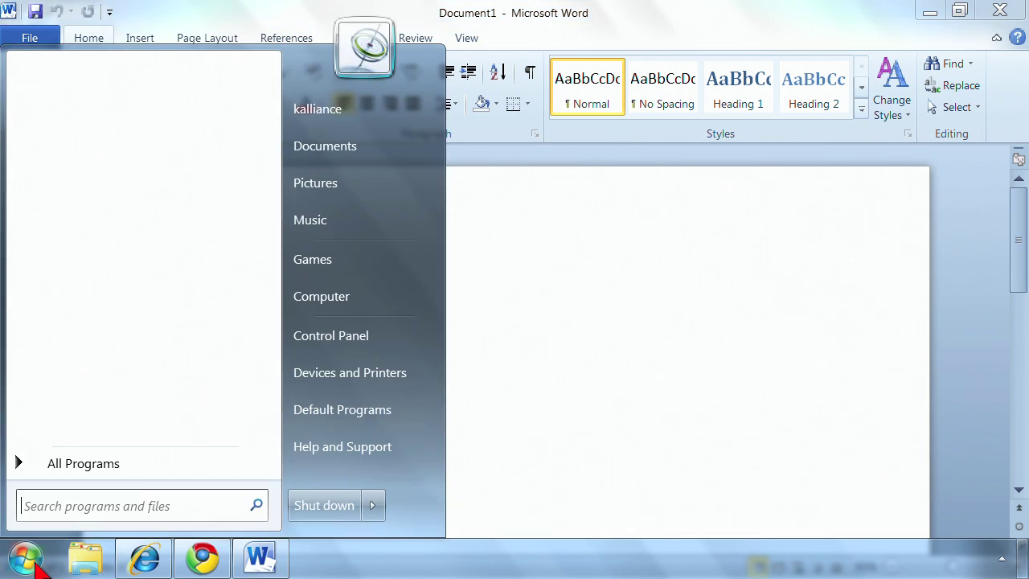
{"action": "type", "text": "power"}
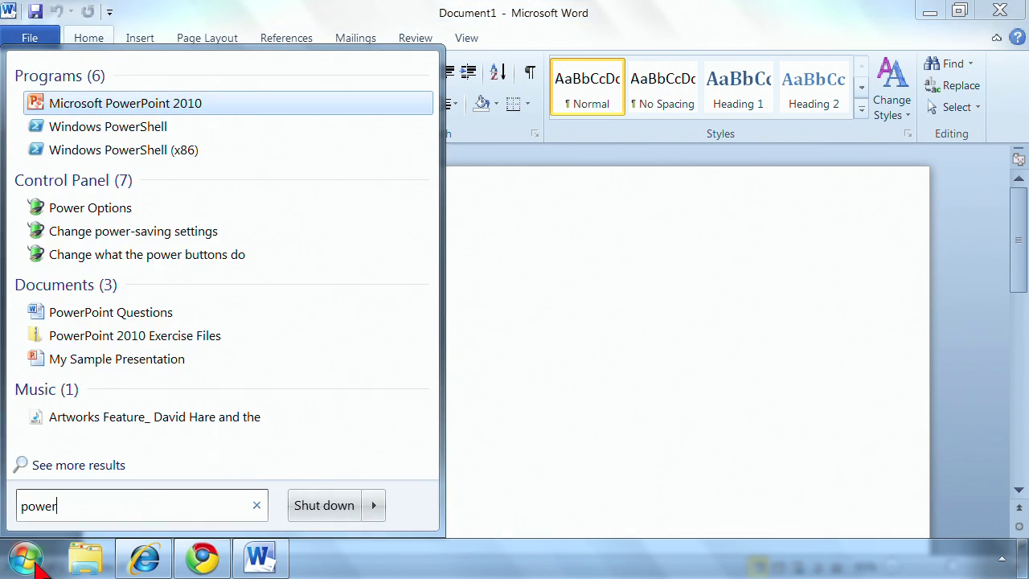
{"action": "key", "text": "Return"}
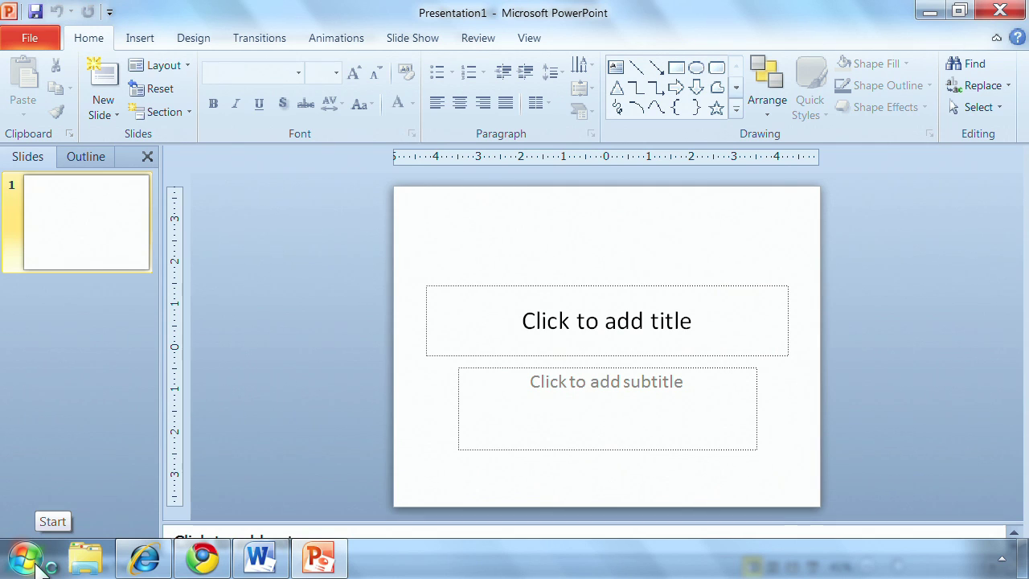
{"action": "left_click", "coordinate": [638, 320]}
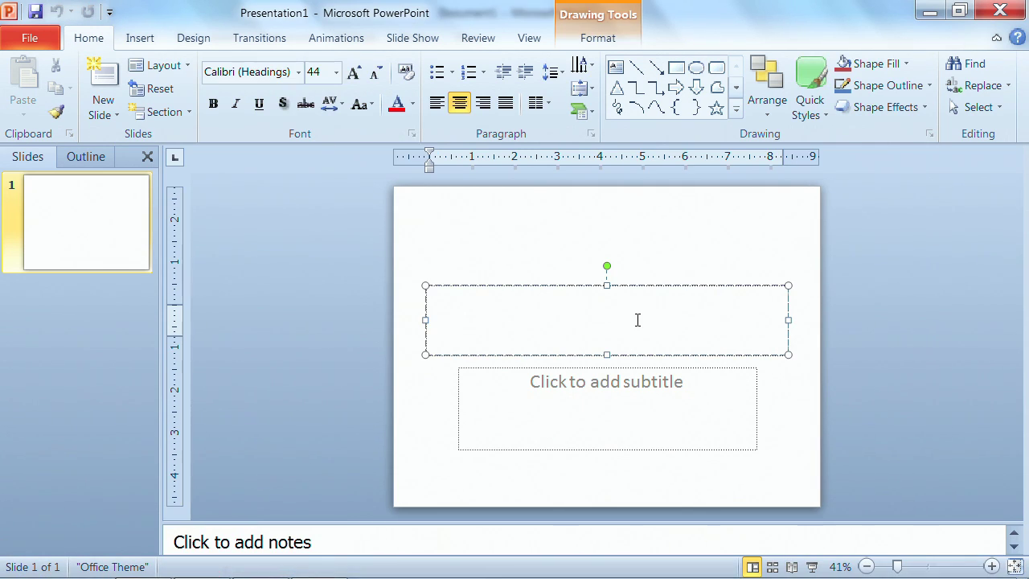
{"action": "type", "text": "My Presentation"}
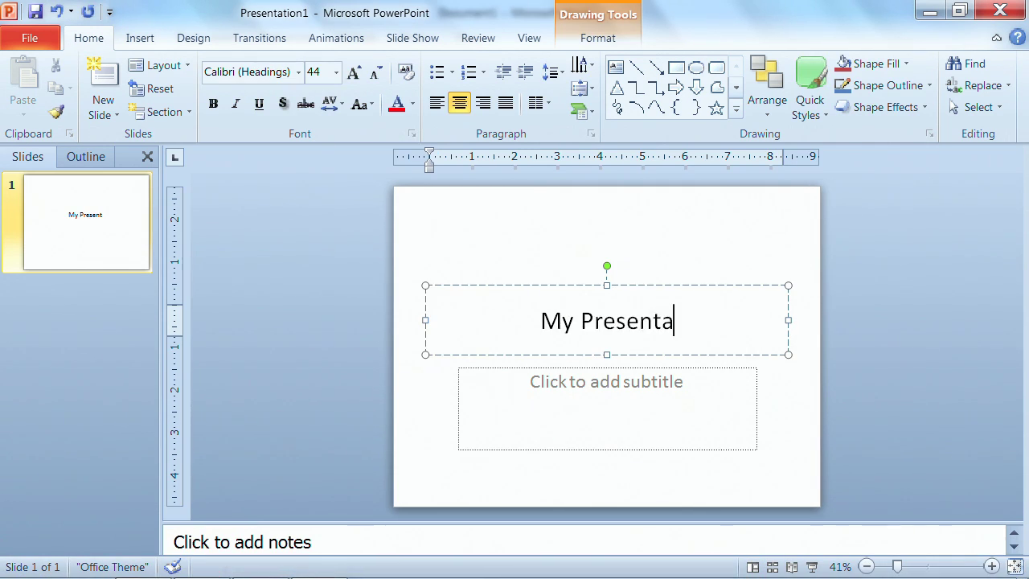
Type 'This is my word document' in Word and minimise both windows
{"action": "left_click", "coordinate": [930, 10]}
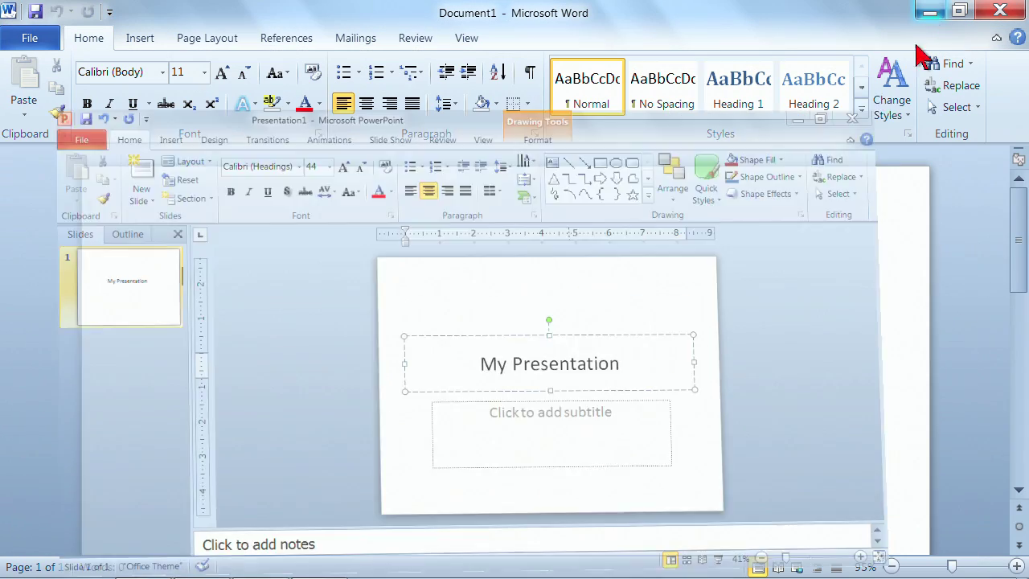
{"action": "type", "text": "Th"}
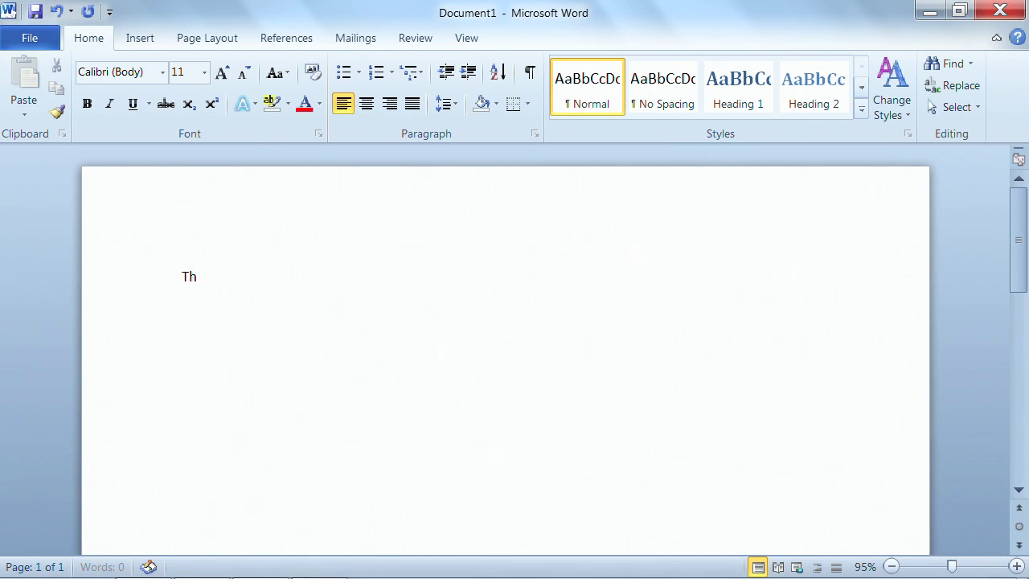
{"action": "type", "text": "is is my word document"}
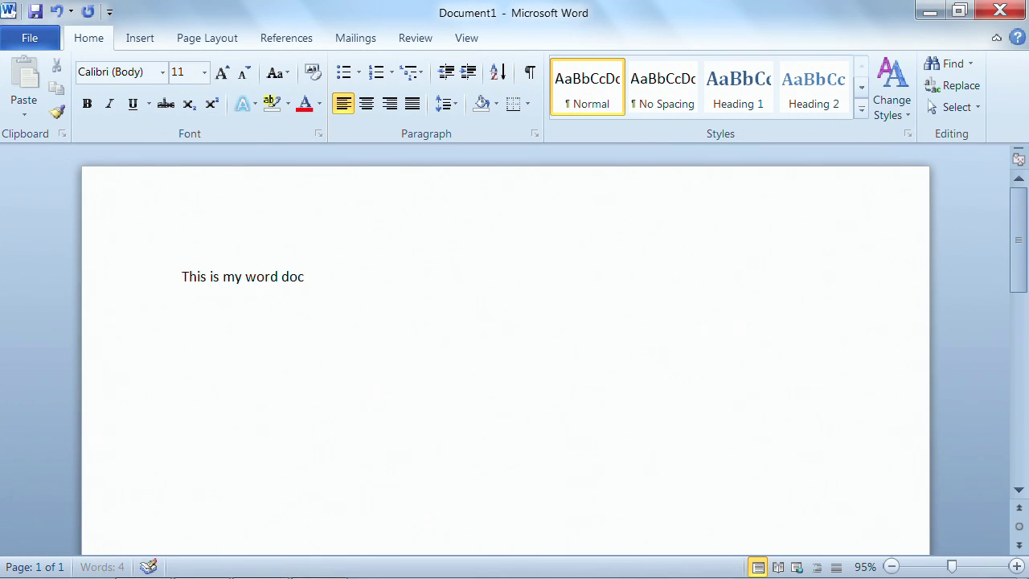
{"action": "left_click", "coordinate": [926, 12]}
{"action": "mouse_move", "coordinate": [472, 576]}
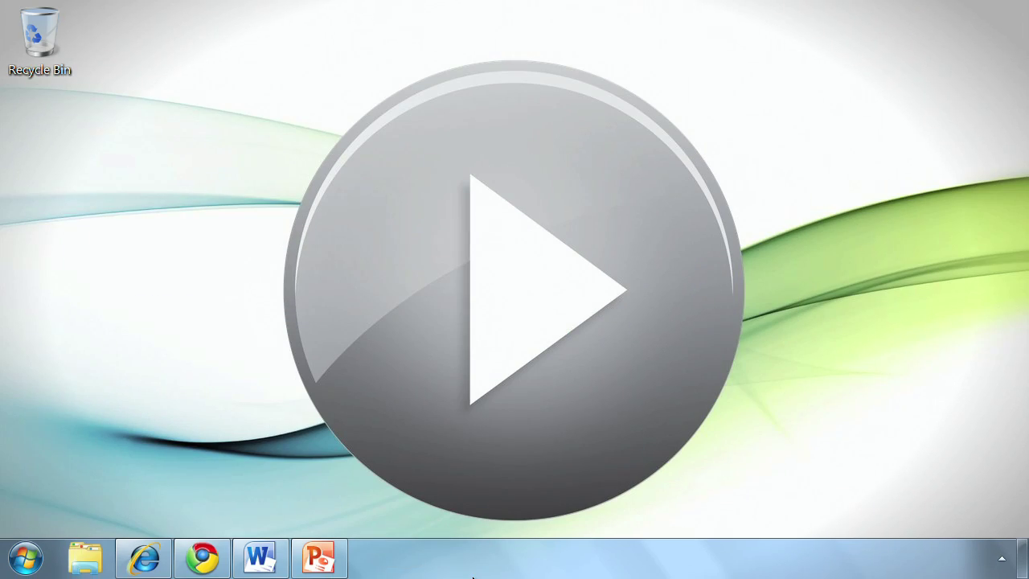
{"action": "mouse_move", "coordinate": [262, 572]}
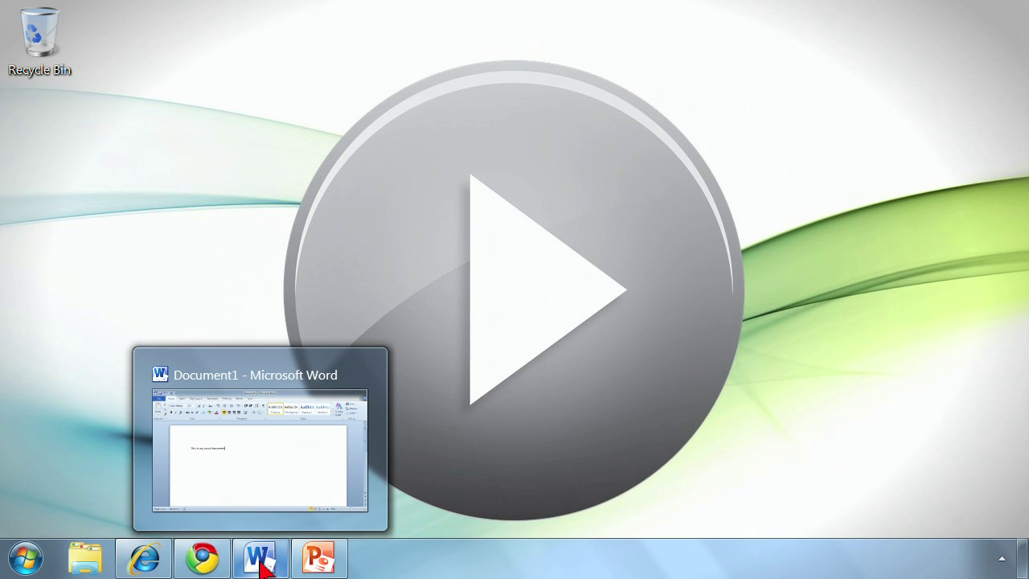
{"action": "mouse_move", "coordinate": [245, 499]}
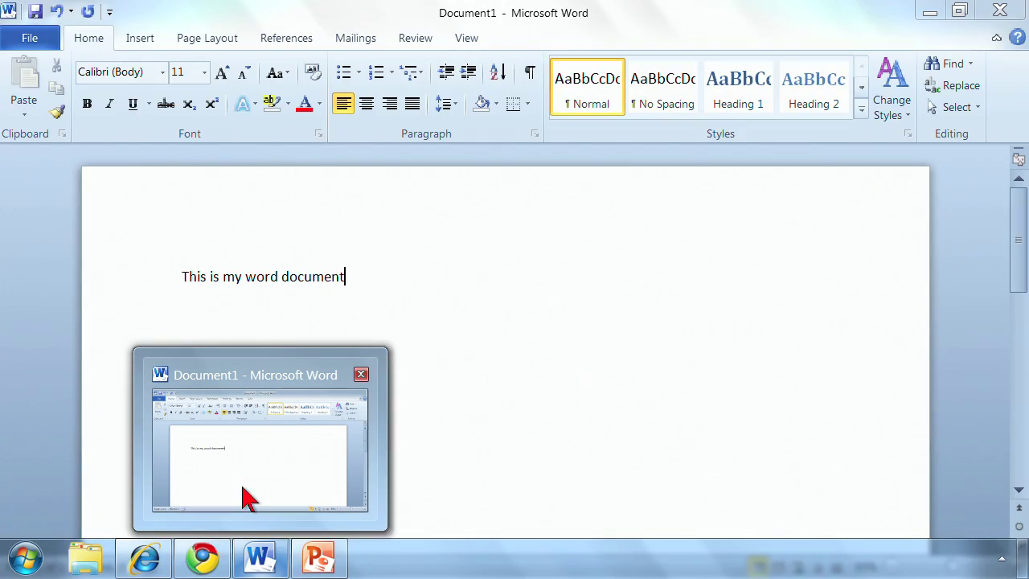
{"action": "mouse_move", "coordinate": [316, 562]}
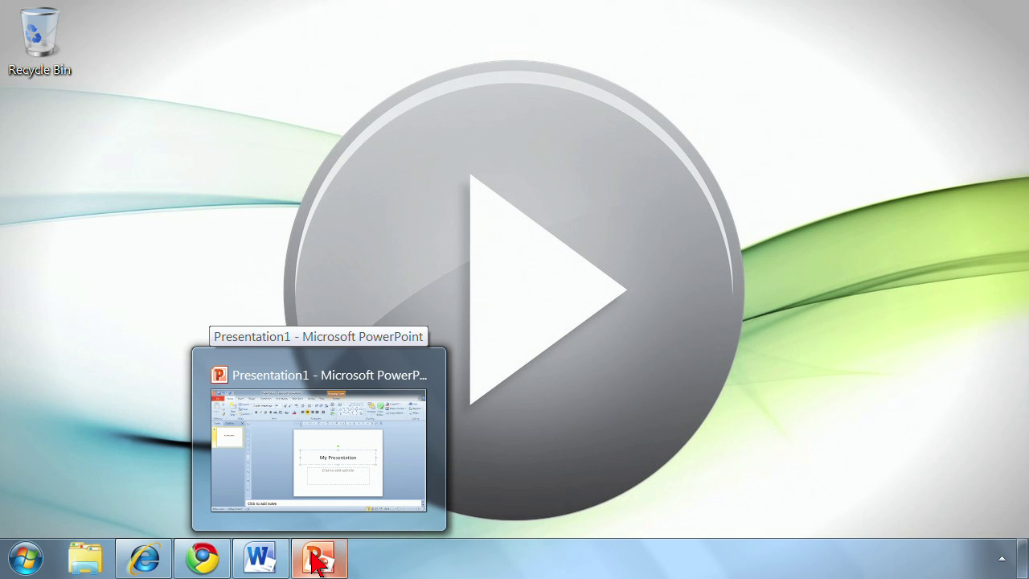
{"action": "mouse_move", "coordinate": [349, 487]}
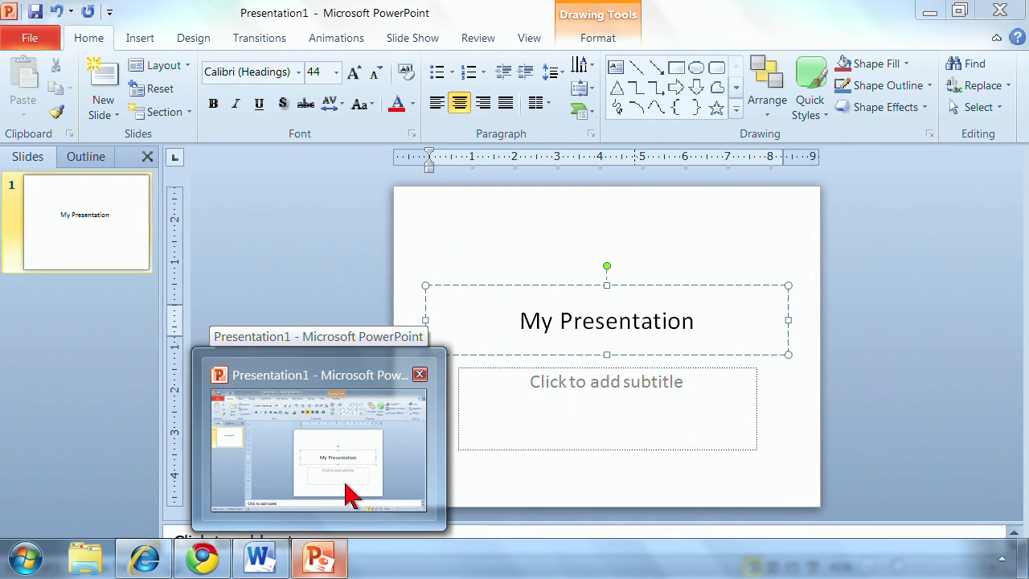
{"action": "left_click", "coordinate": [322, 556]}
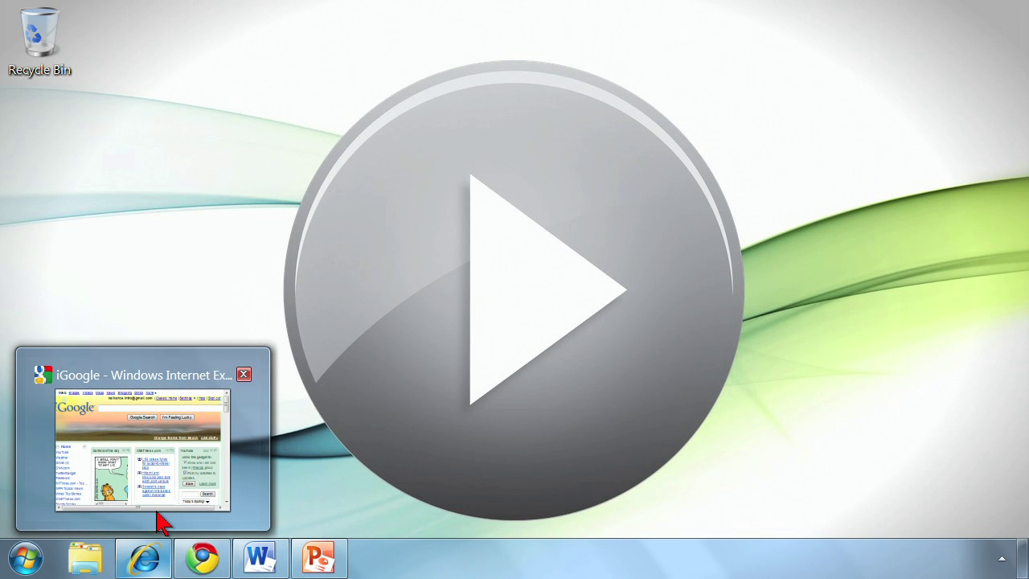
{"action": "mouse_move", "coordinate": [161, 510]}
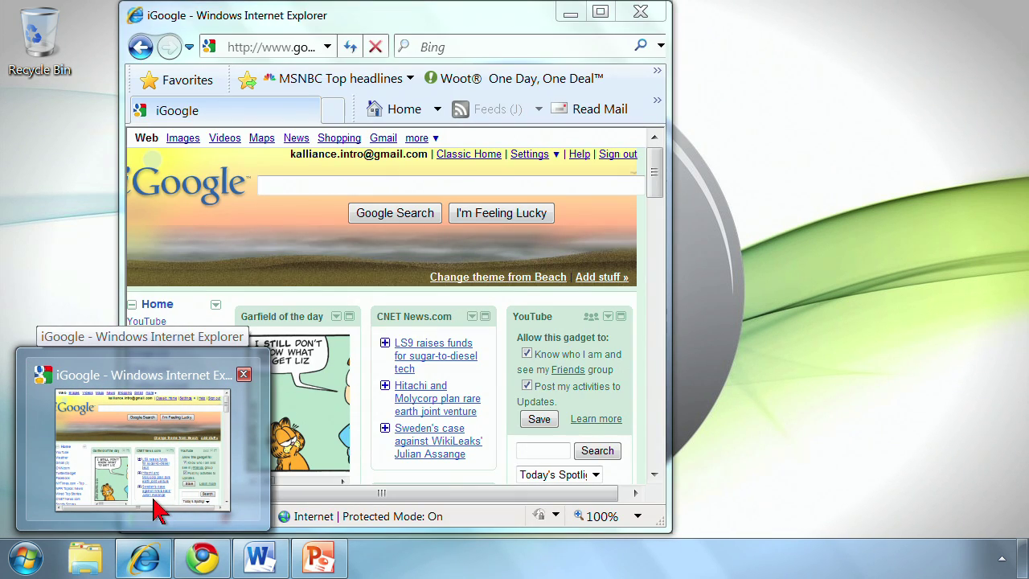
{"action": "left_click", "coordinate": [158, 509]}
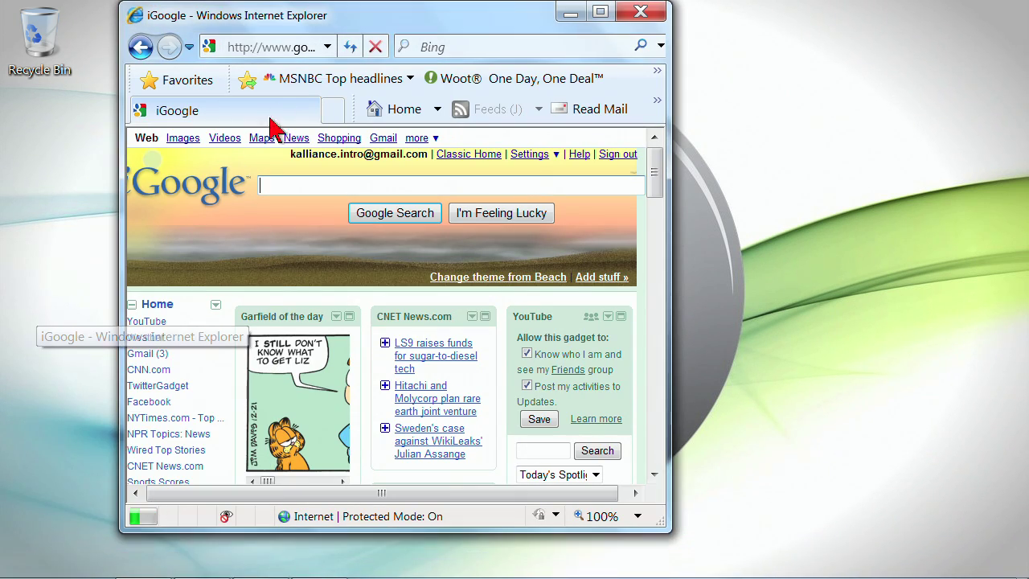
{"action": "left_click", "coordinate": [328, 104]}
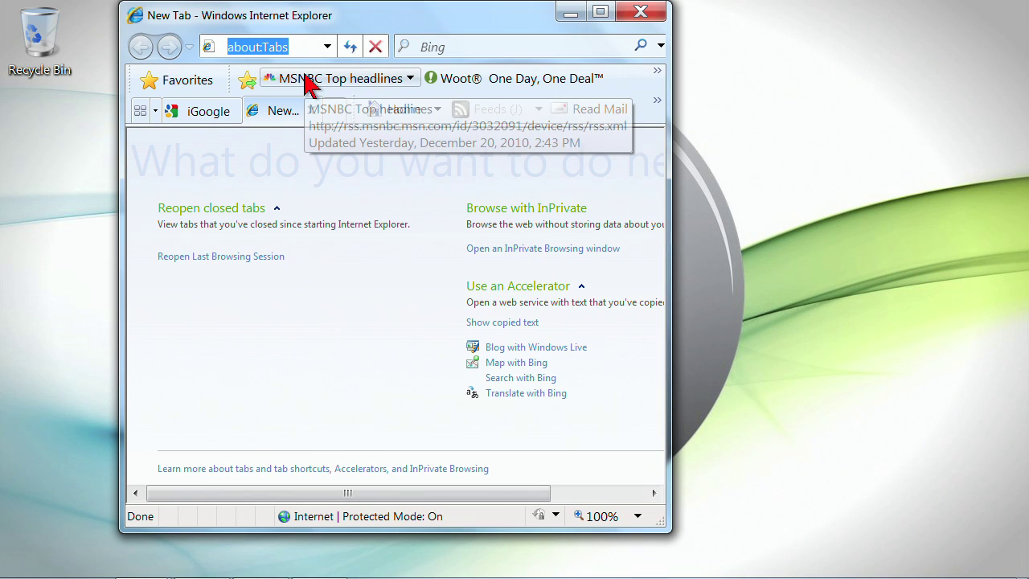
{"action": "type", "text": "www.amazon"}
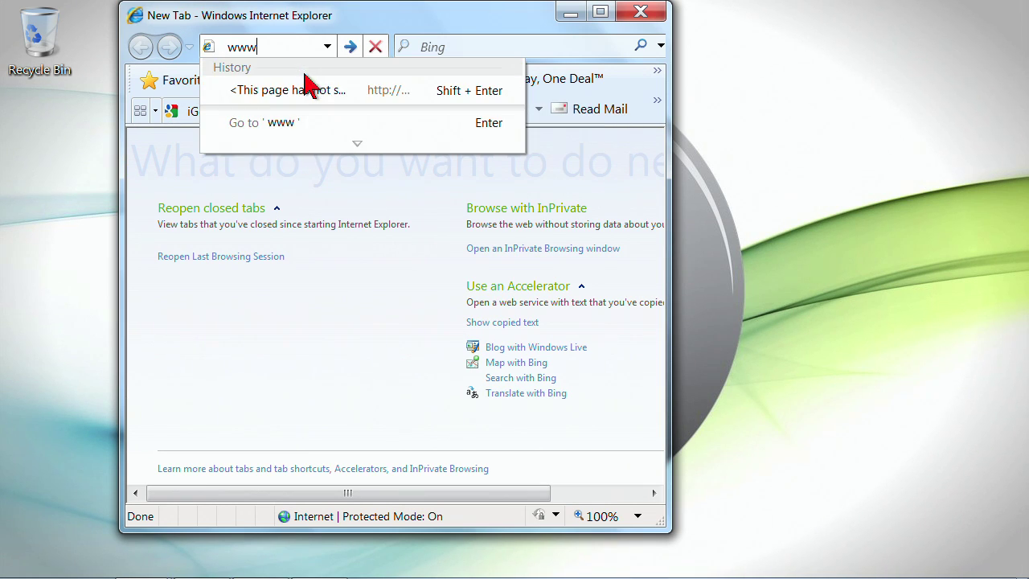
{"action": "type", "text": ".com"}
{"action": "key", "text": "Return"}
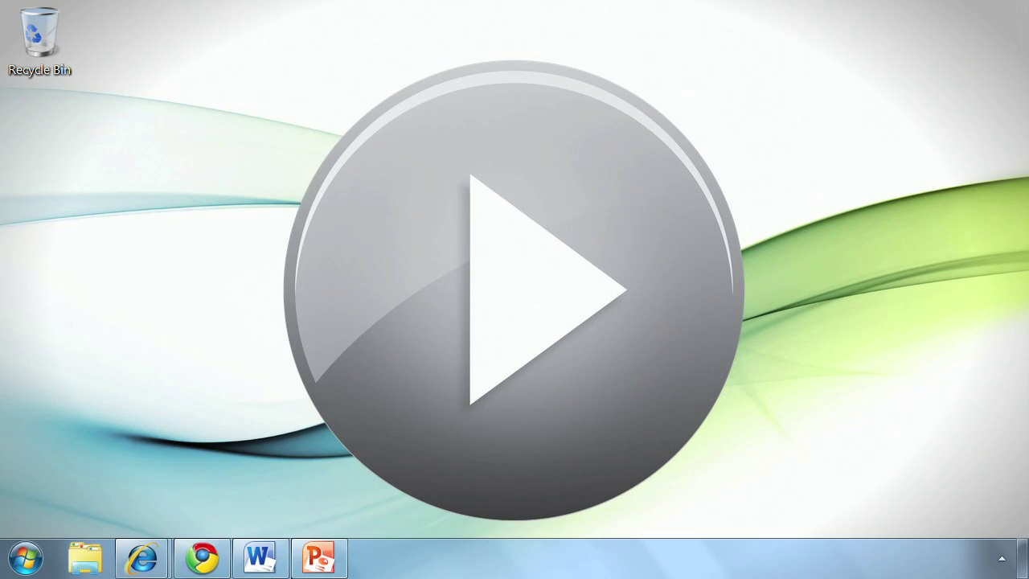
Preview the iGoogle and Amazon tab thumbnails from the Internet Explorer taskbar icon
{"action": "mouse_move", "coordinate": [143, 559]}
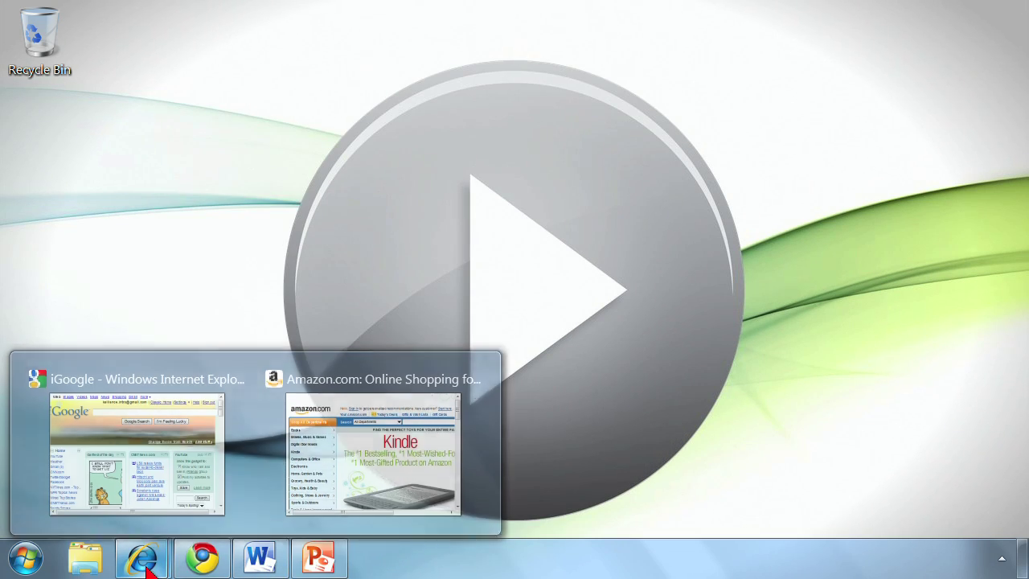
{"action": "mouse_move", "coordinate": [169, 487]}
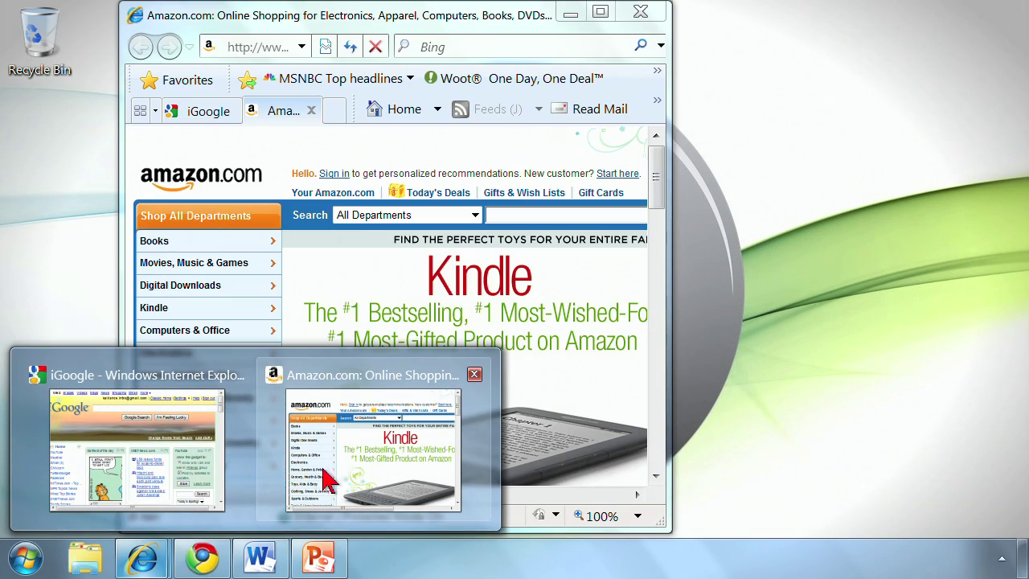
{"action": "mouse_move", "coordinate": [337, 470]}
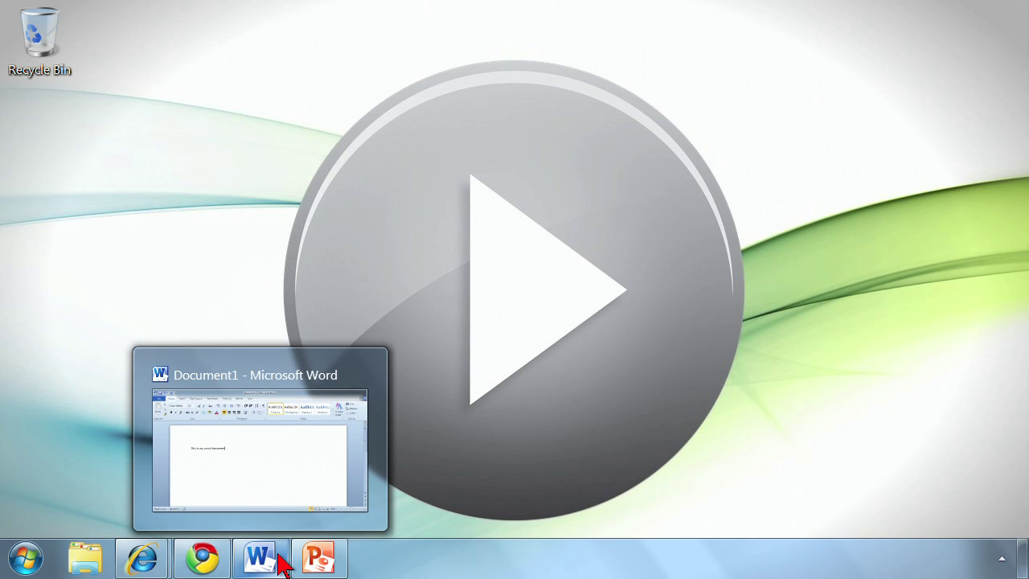
{"action": "right_click", "coordinate": [283, 563]}
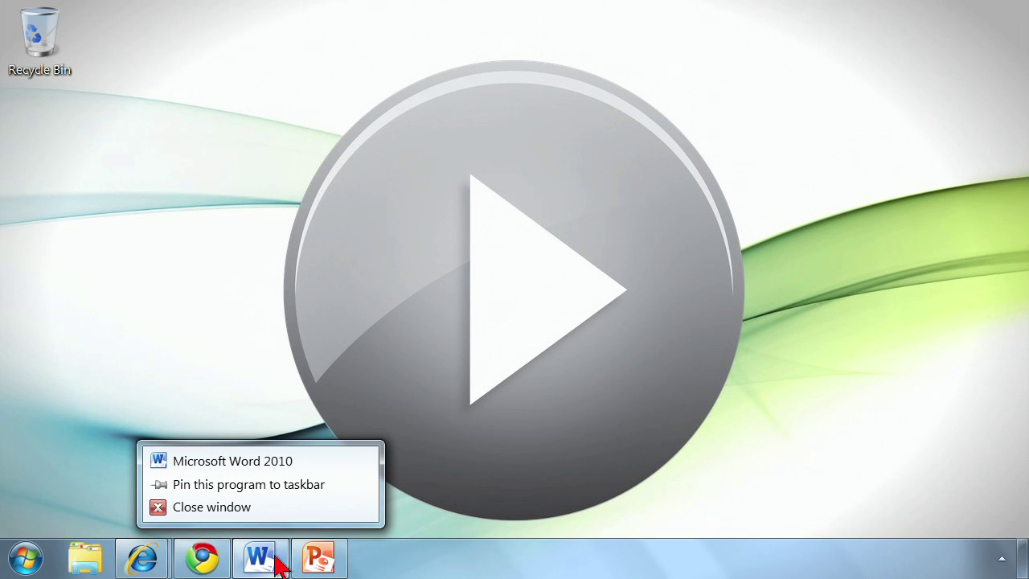
Restore Word and start a new Document2 reading 'This is the second document'
{"action": "left_click", "coordinate": [278, 562]}
{"action": "left_click", "coordinate": [278, 559]}
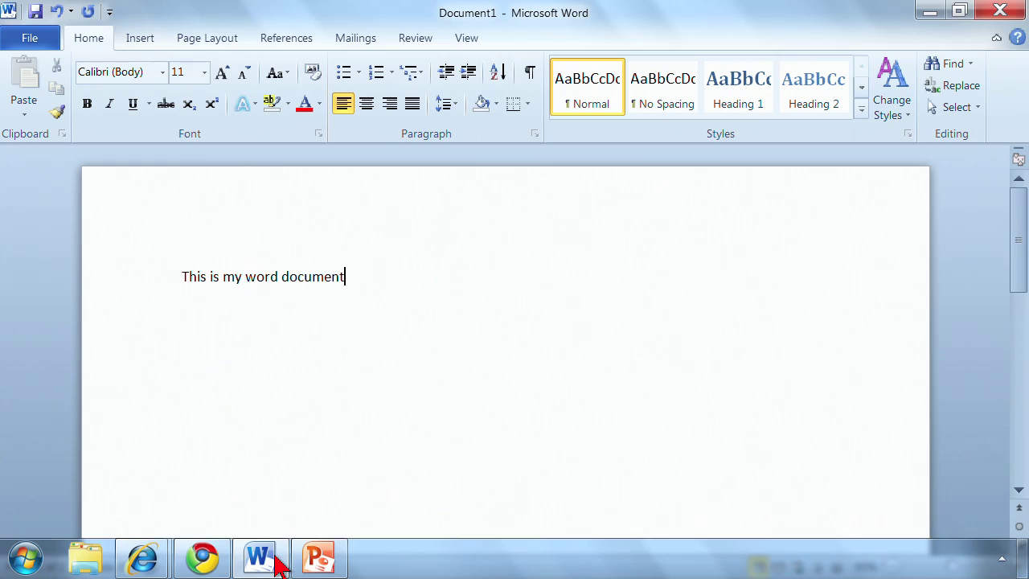
{"action": "mouse_move", "coordinate": [278, 555]}
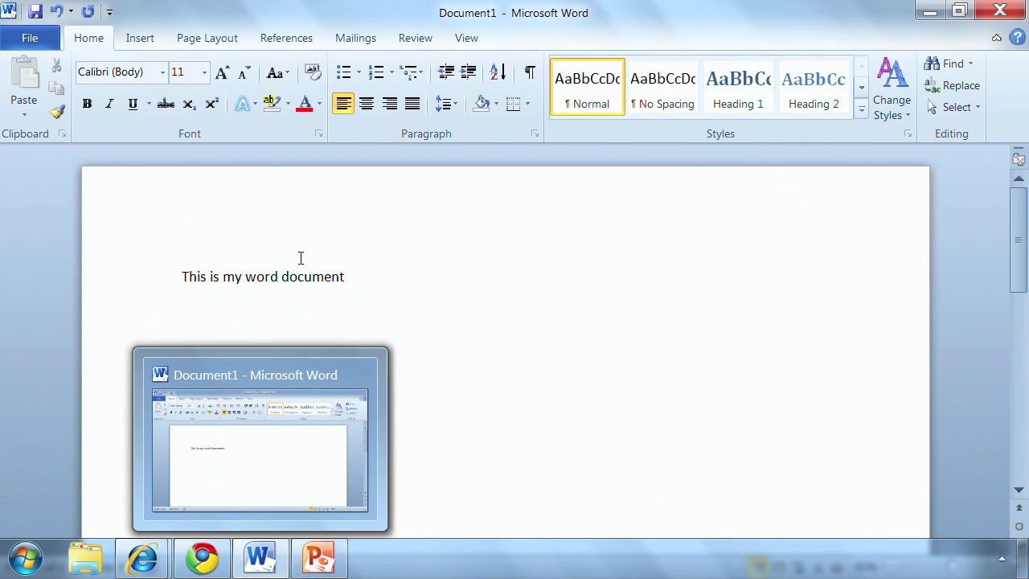
{"action": "key", "text": "ctrl+n"}
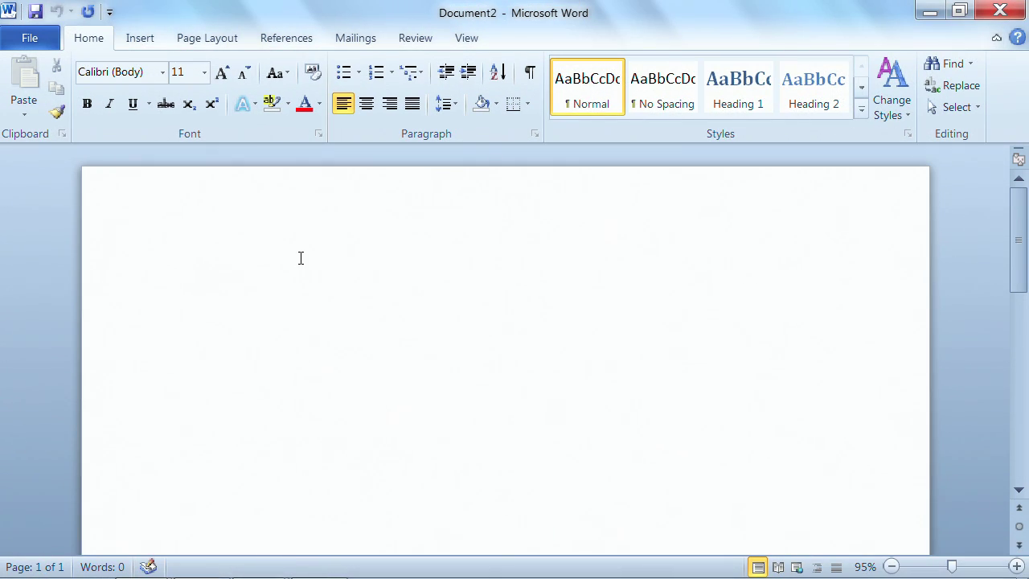
{"action": "type", "text": "This is the seco"}
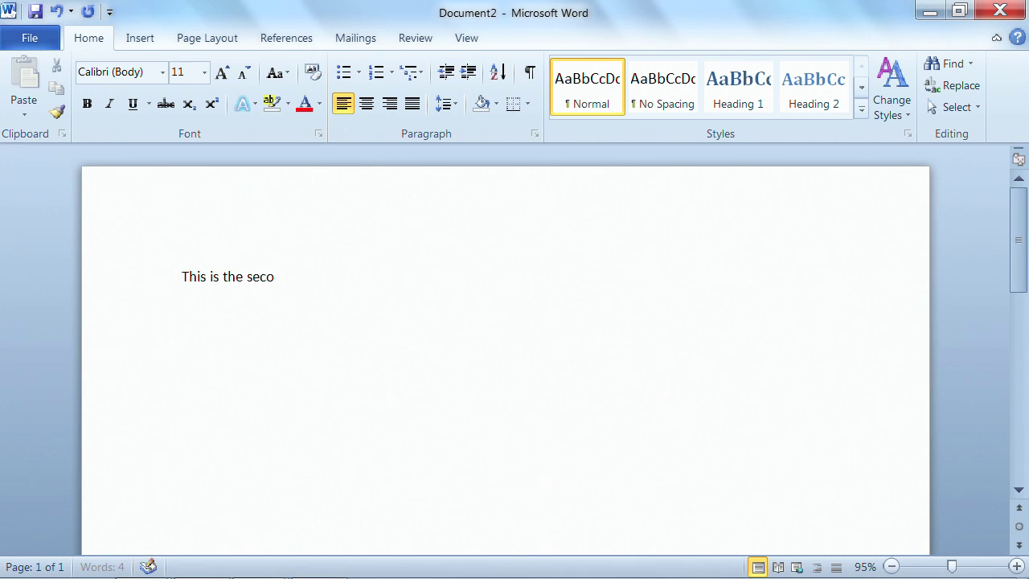
{"action": "type", "text": "nd document"}
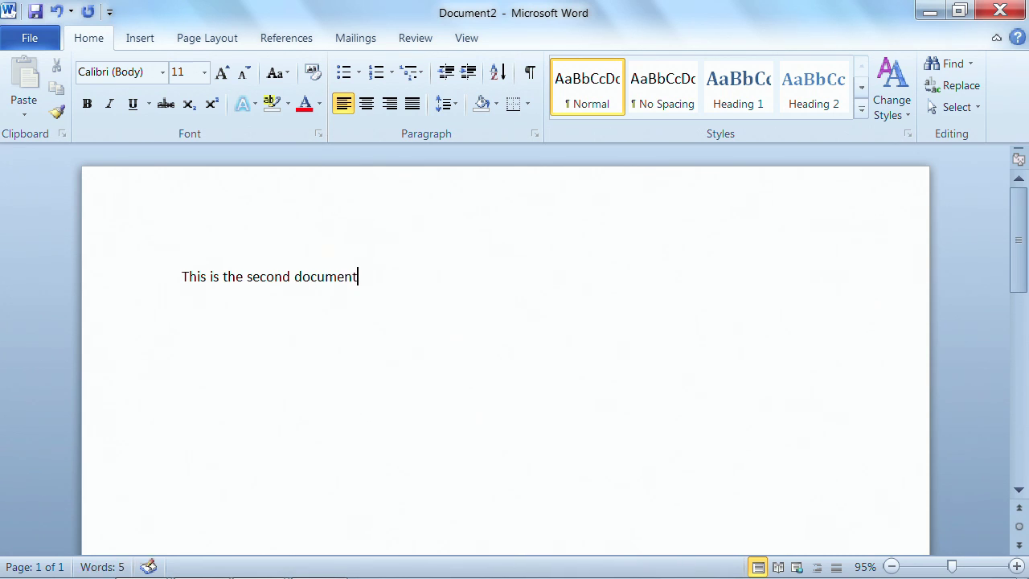
Format the whole sentence in red, Algerian font
{"action": "key", "text": "ctrl+a"}
{"action": "left_click", "coordinate": [320, 104]}
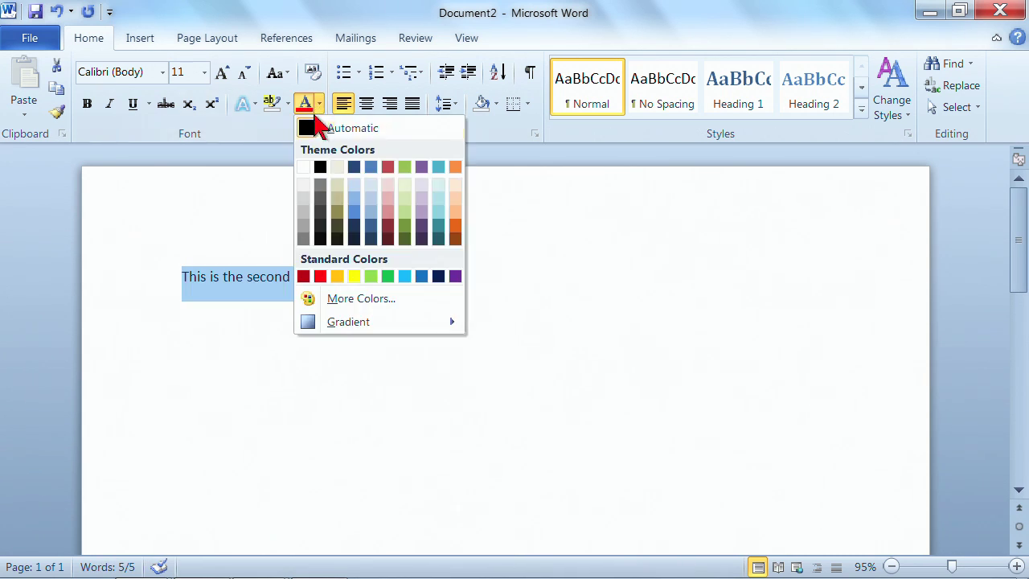
{"action": "left_click", "coordinate": [319, 277]}
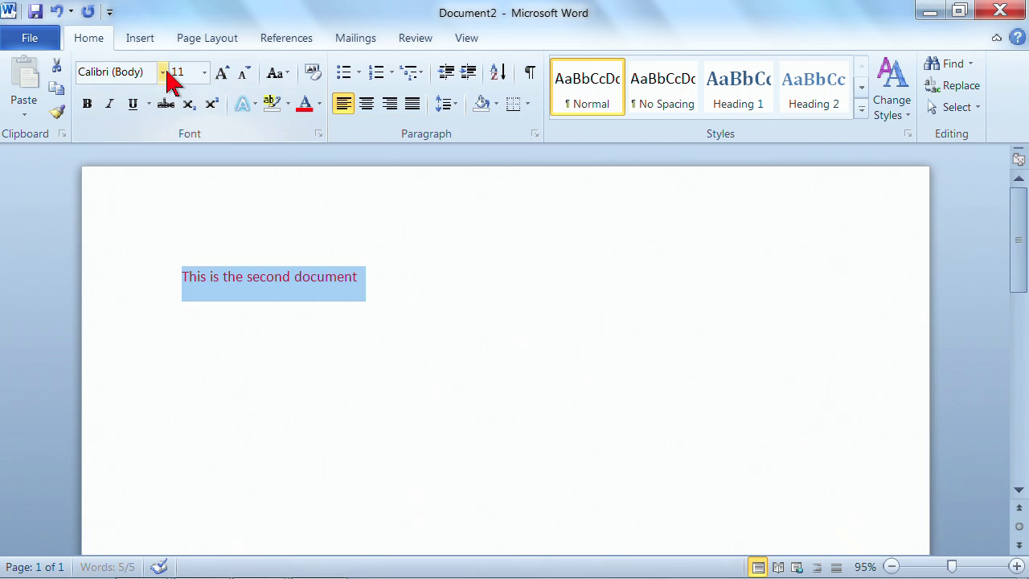
{"action": "left_click", "coordinate": [164, 72]}
{"action": "left_click", "coordinate": [161, 241]}
{"action": "left_click", "coordinate": [516, 364]}
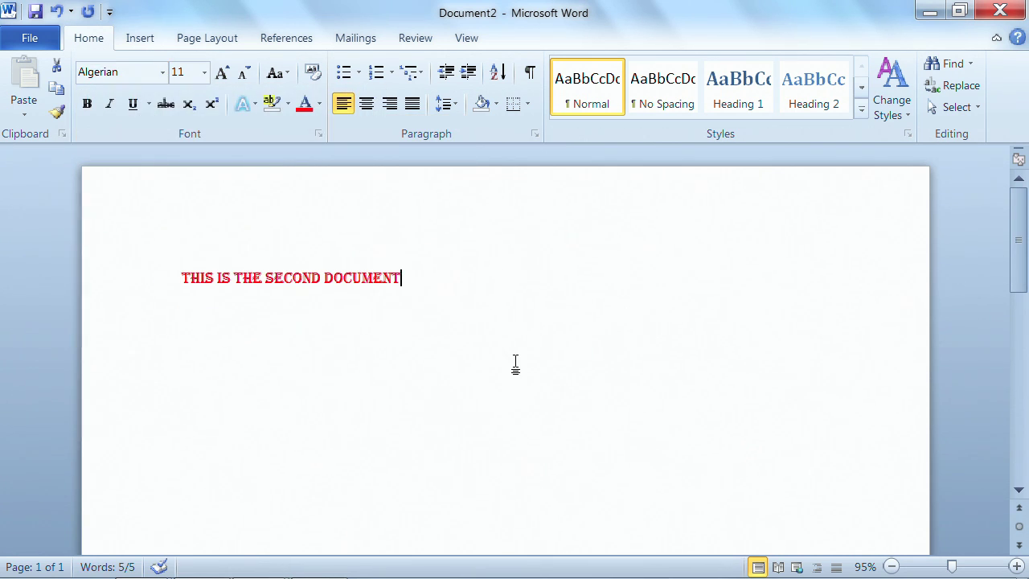
Close Document2 from its taskbar thumbnail, saving it as 'This is the second document'
{"action": "left_click", "coordinate": [932, 15]}
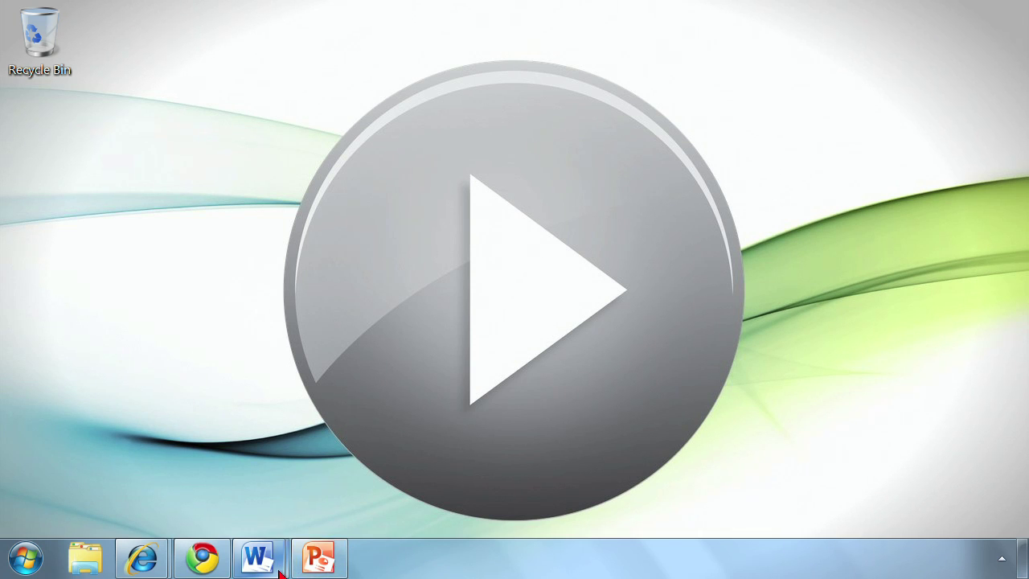
{"action": "mouse_move", "coordinate": [281, 571]}
{"action": "mouse_move", "coordinate": [165, 481]}
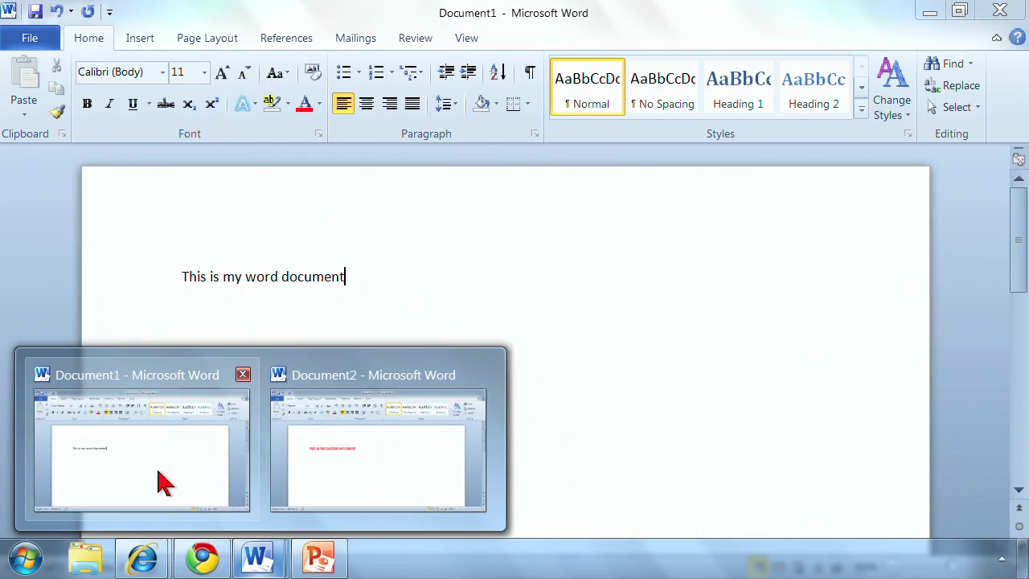
{"action": "mouse_move", "coordinate": [345, 452]}
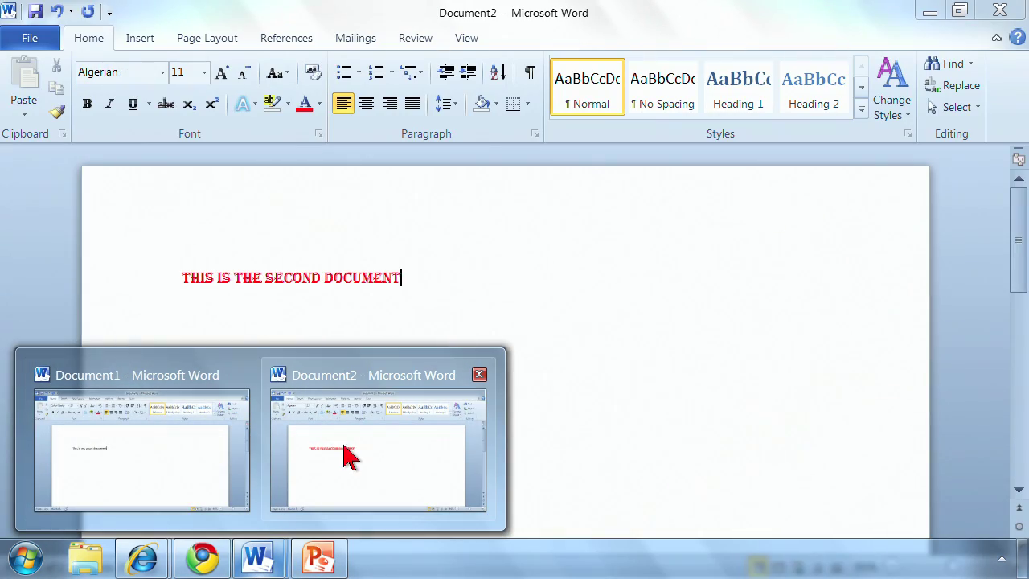
{"action": "left_click", "coordinate": [478, 376]}
{"action": "left_click", "coordinate": [428, 326]}
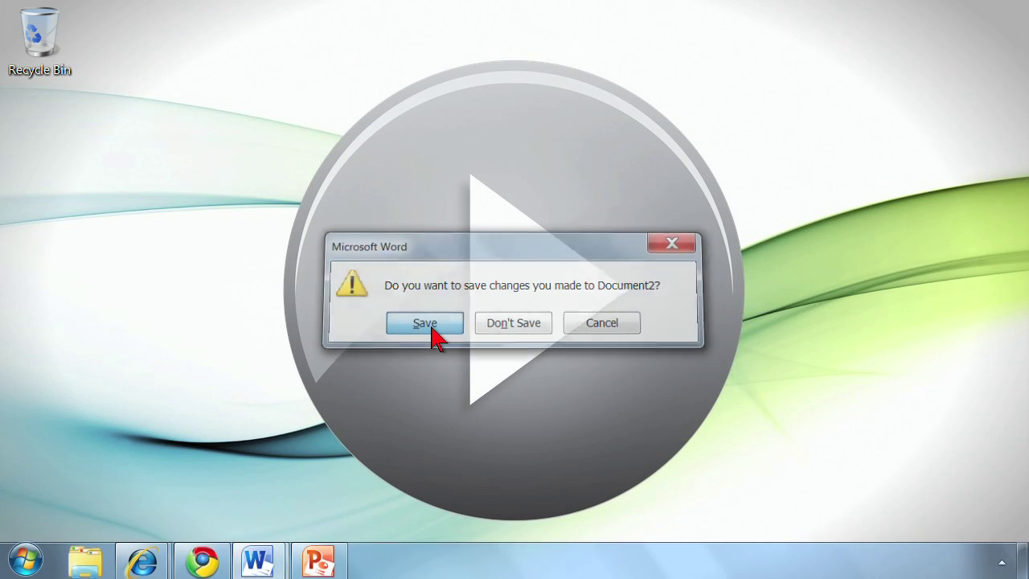
{"action": "key", "text": "Return"}
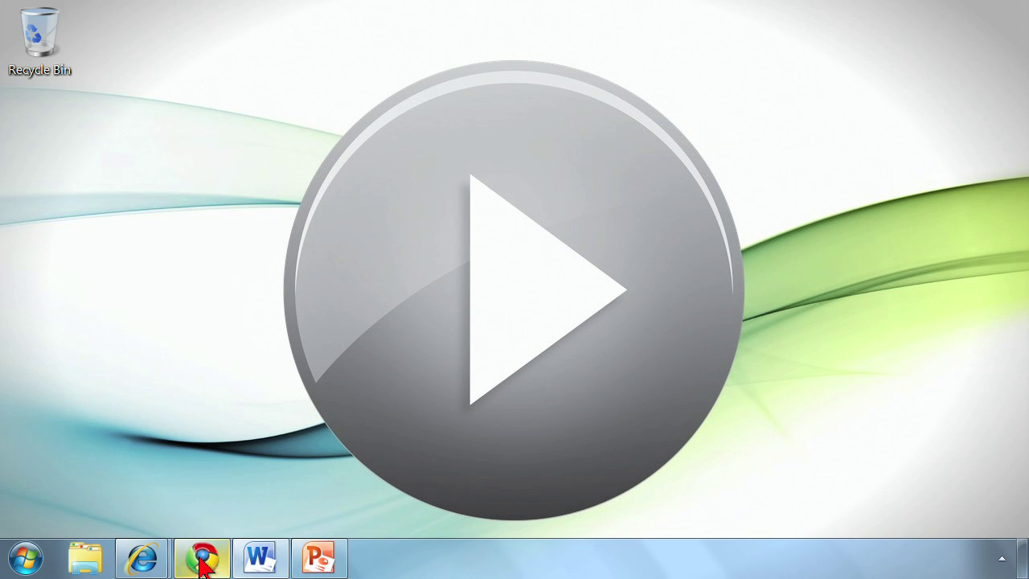
Open a new Chrome window from its jump list and load Wikipedia
{"action": "mouse_move", "coordinate": [161, 568]}
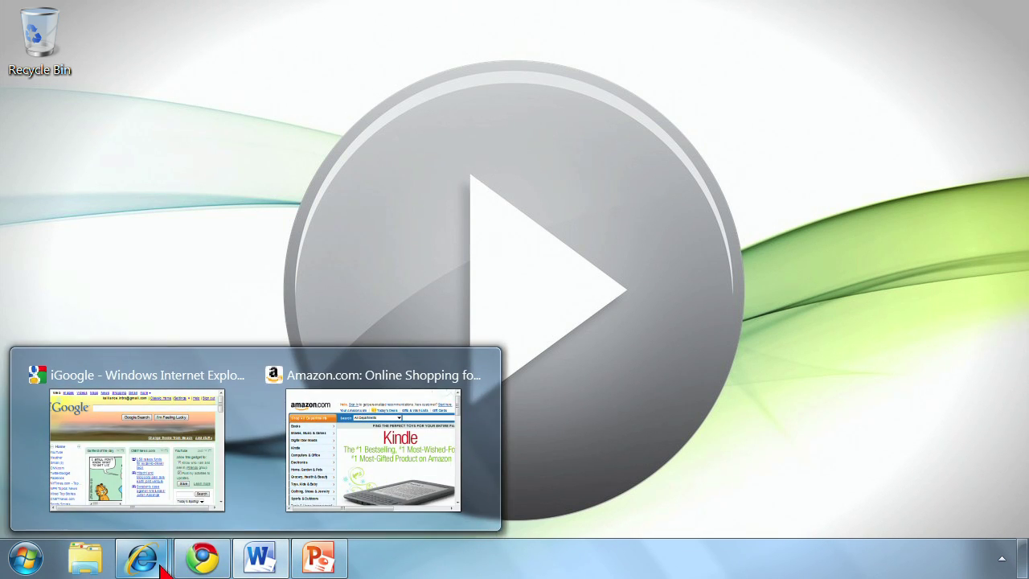
{"action": "right_click", "coordinate": [145, 549]}
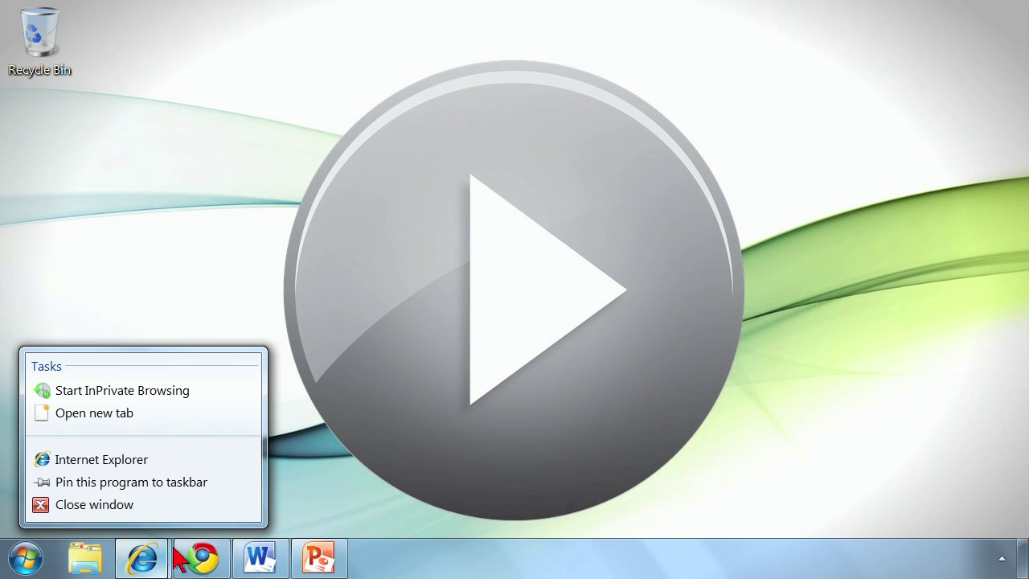
{"action": "right_click", "coordinate": [199, 561]}
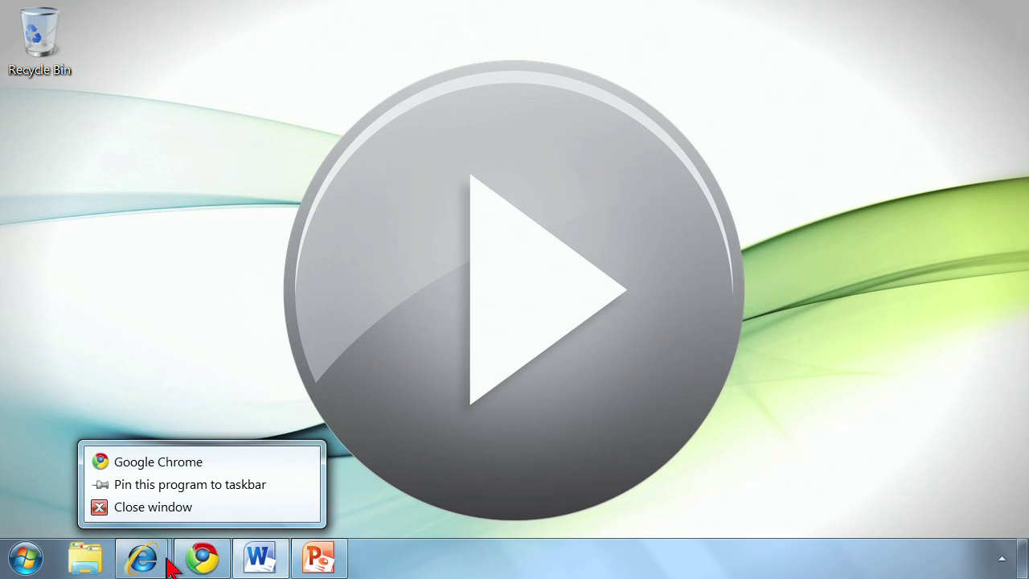
{"action": "left_click", "coordinate": [193, 474]}
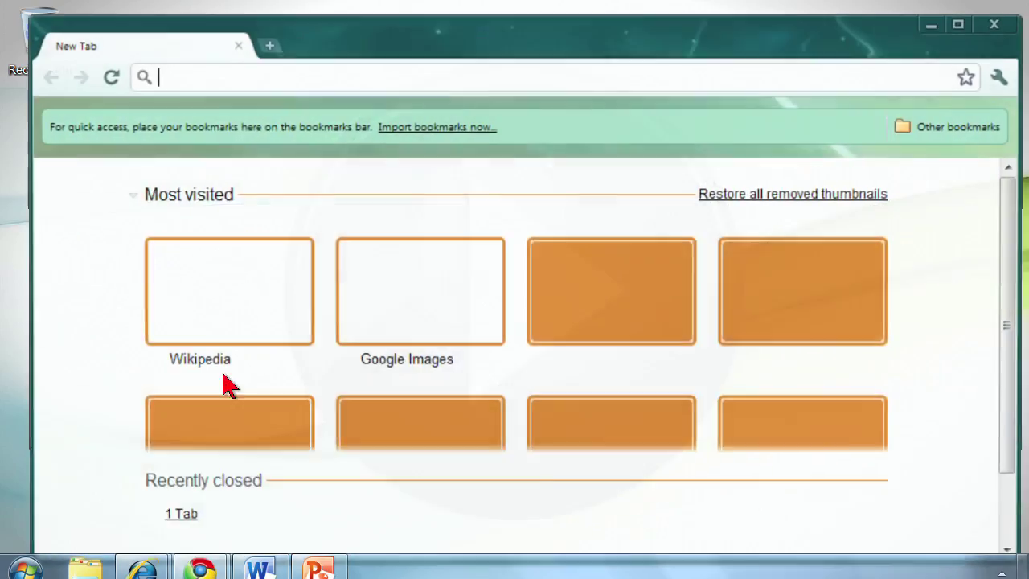
{"action": "left_click", "coordinate": [283, 314]}
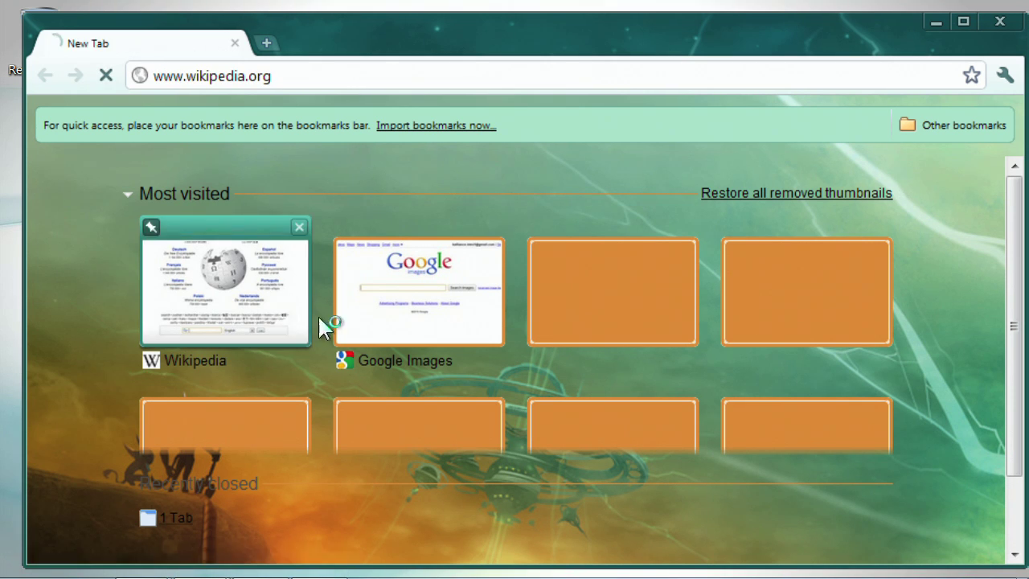
{"action": "left_click", "coordinate": [277, 77]}
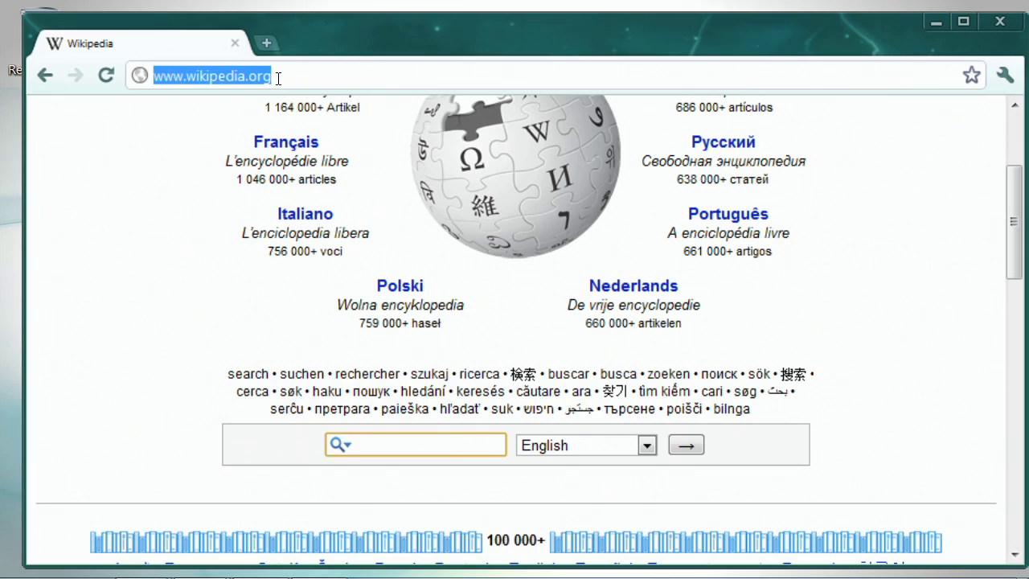
{"action": "type", "text": "www.ebay"}
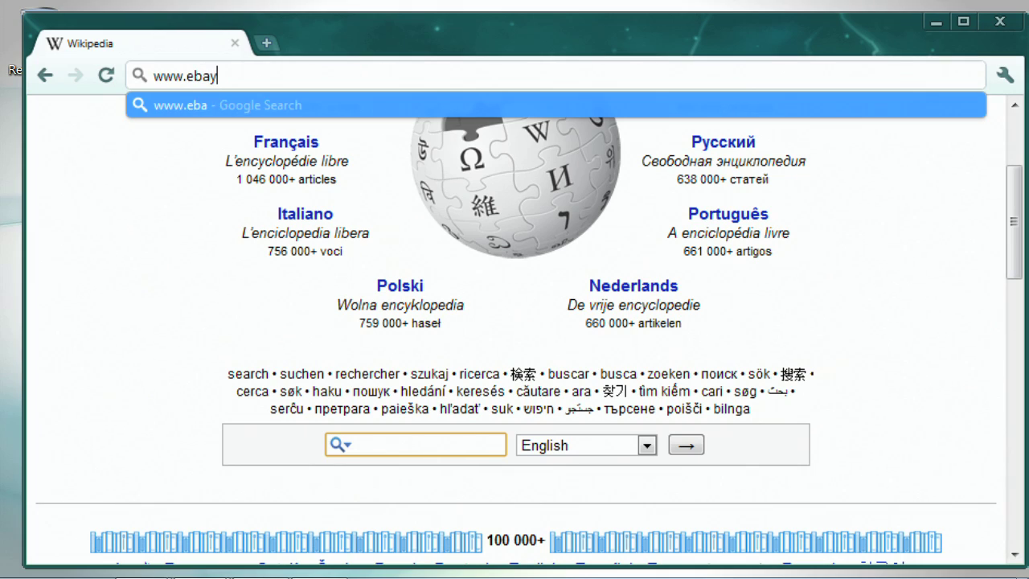
{"action": "type", "text": ".com"}
{"action": "key", "text": "Return"}
{"action": "key", "text": "alt+Tab"}
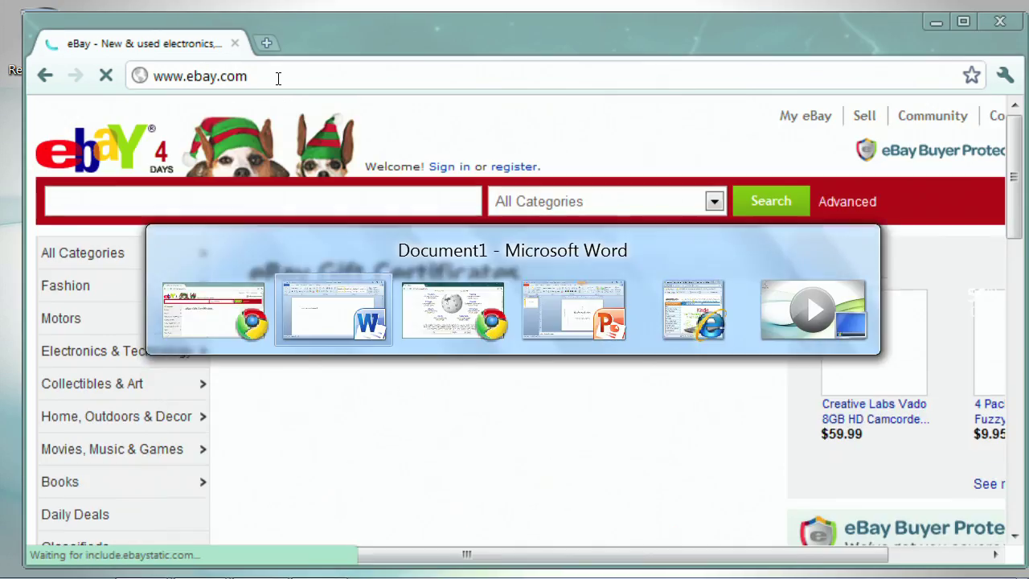
{"action": "left_click", "coordinate": [930, 12]}
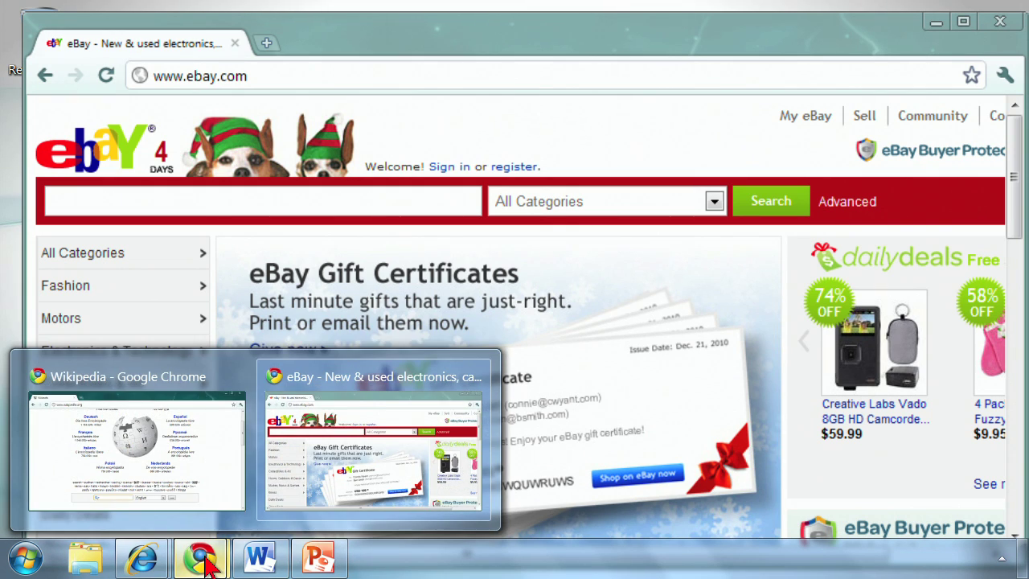
{"action": "right_click", "coordinate": [206, 561]}
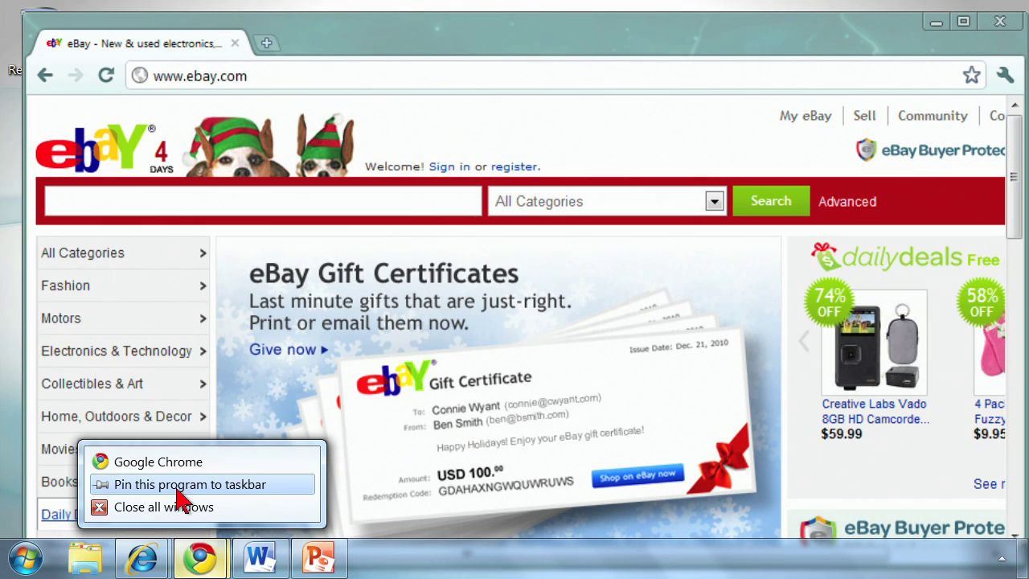
Pin Internet Explorer to the taskbar from its jump list
{"action": "right_click", "coordinate": [166, 562]}
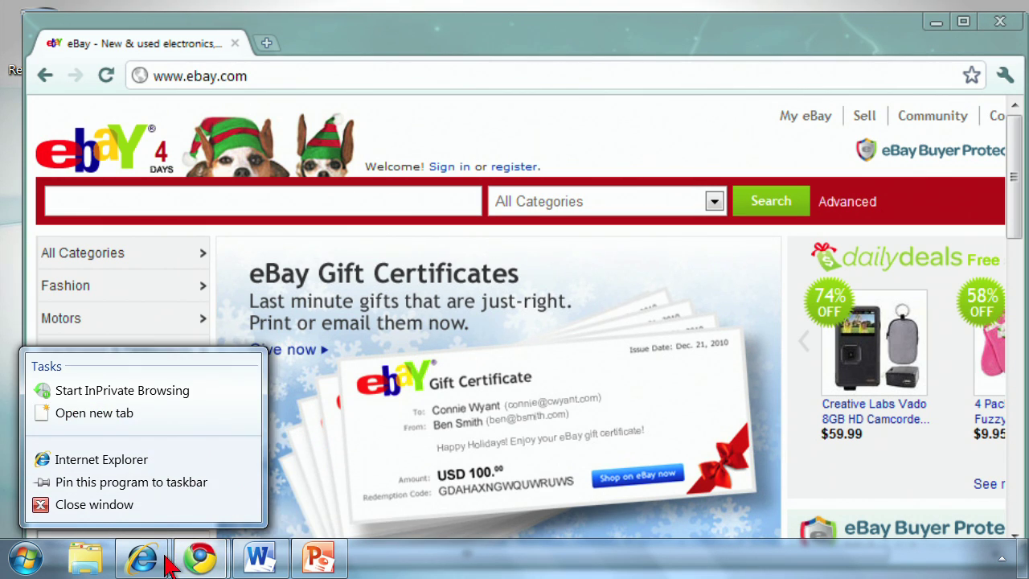
{"action": "left_click", "coordinate": [112, 495]}
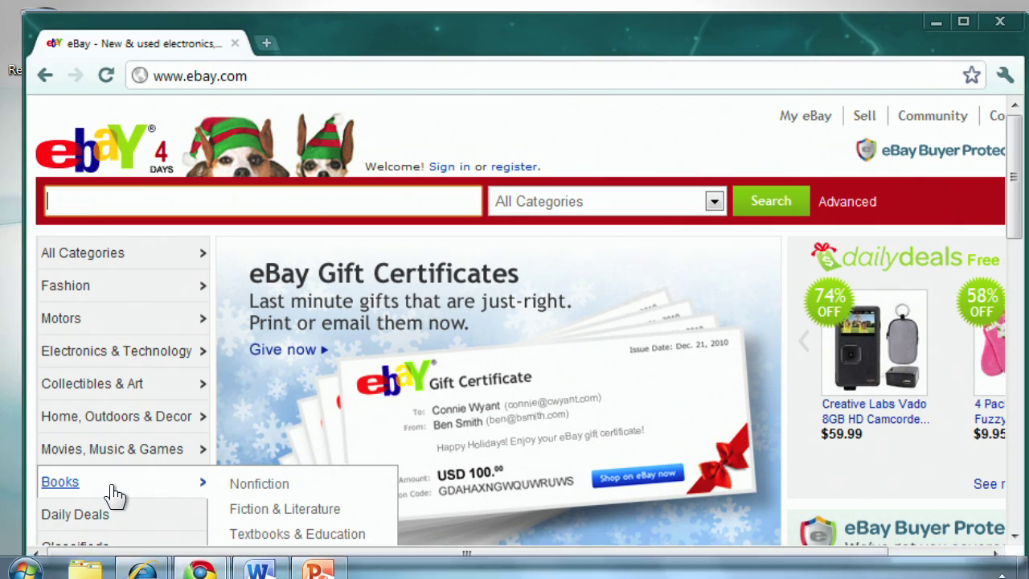
{"action": "right_click", "coordinate": [154, 565]}
{"action": "left_click", "coordinate": [153, 521]}
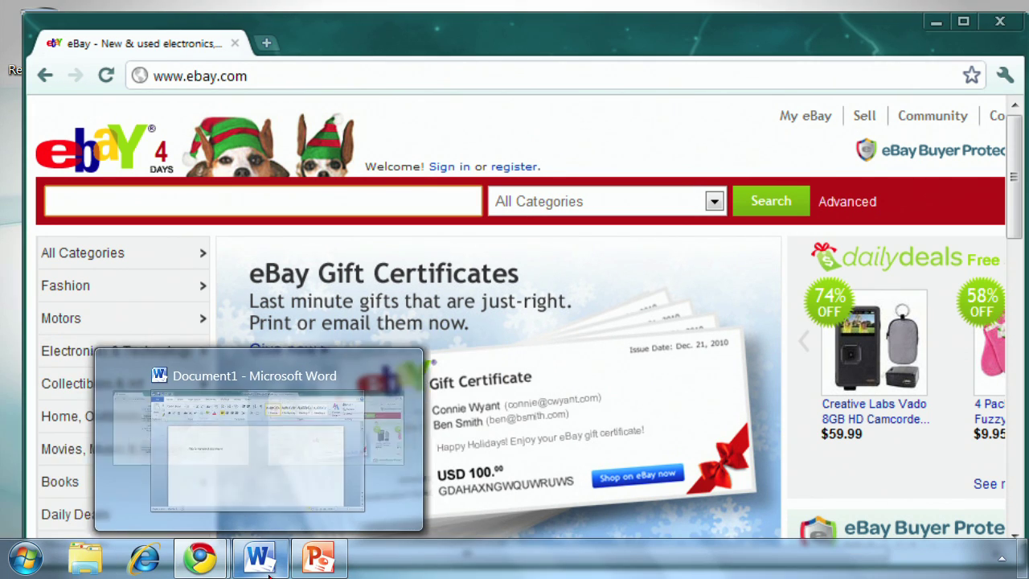
Pin Google Chrome to the taskbar and close all its windows
{"action": "right_click", "coordinate": [216, 566]}
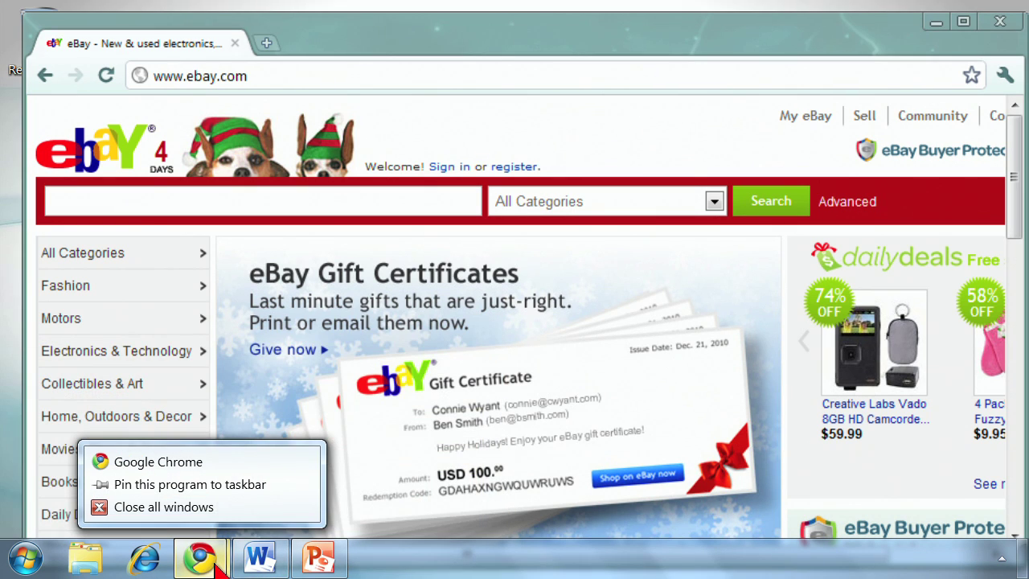
{"action": "left_click", "coordinate": [190, 486]}
{"action": "right_click", "coordinate": [201, 555]}
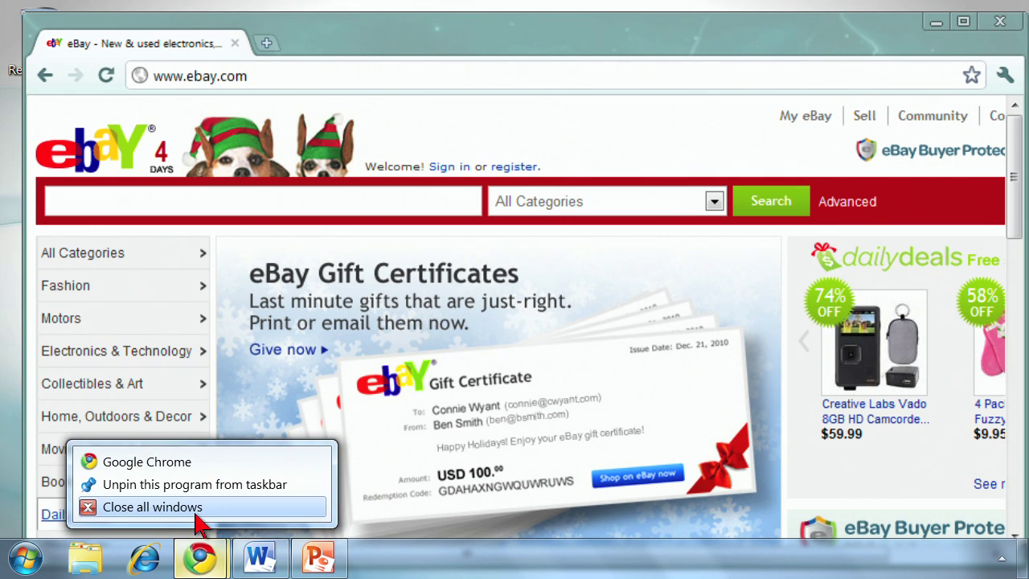
{"action": "left_click", "coordinate": [196, 508]}
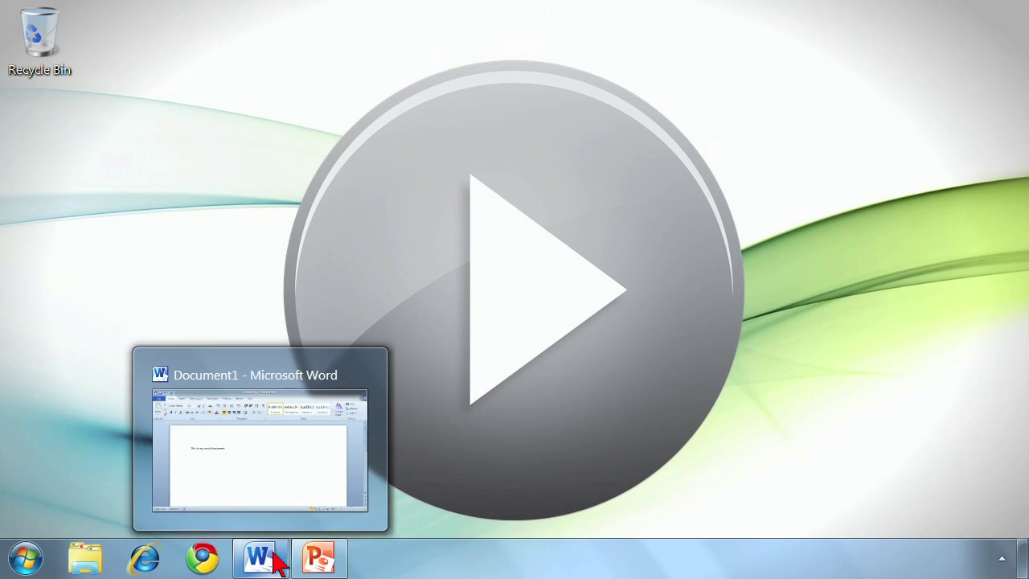
Close Word from its jump list without saving Document1
{"action": "right_click", "coordinate": [275, 561]}
{"action": "left_click", "coordinate": [265, 507]}
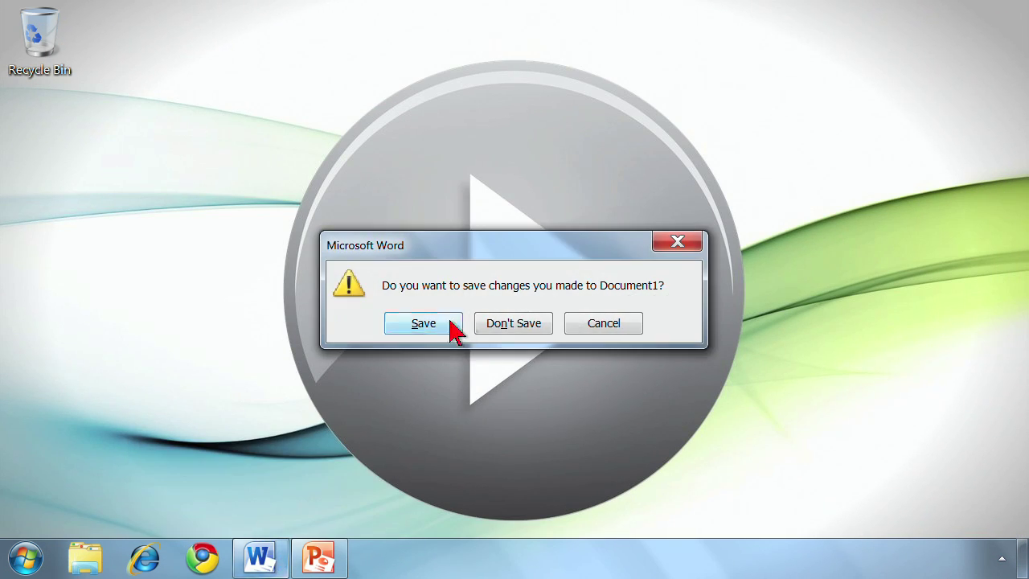
{"action": "left_click", "coordinate": [521, 324]}
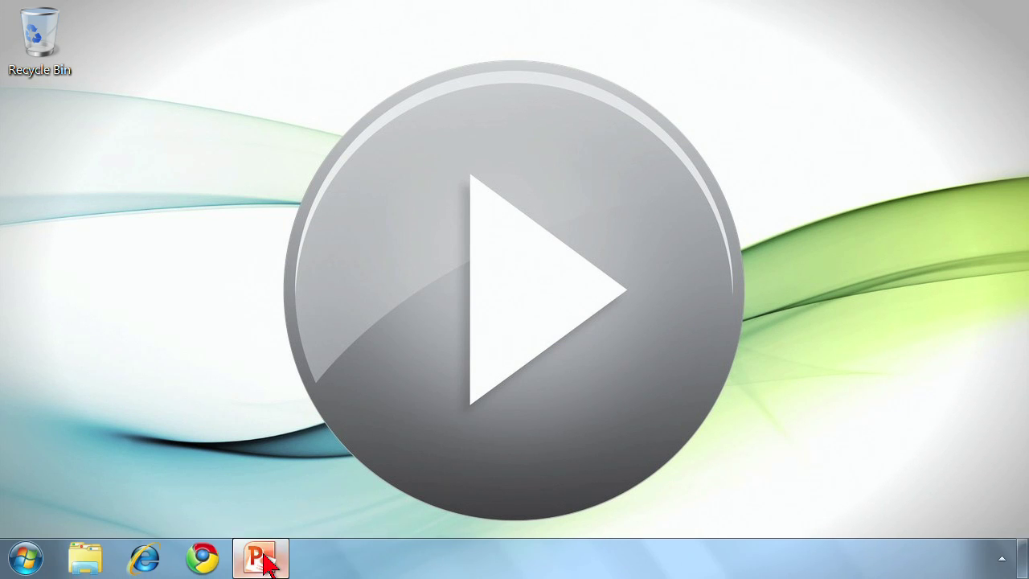
Close PowerPoint, saving the presentation as 'My Presentation' in Documents
{"action": "right_click", "coordinate": [265, 563]}
{"action": "left_click", "coordinate": [266, 445]}
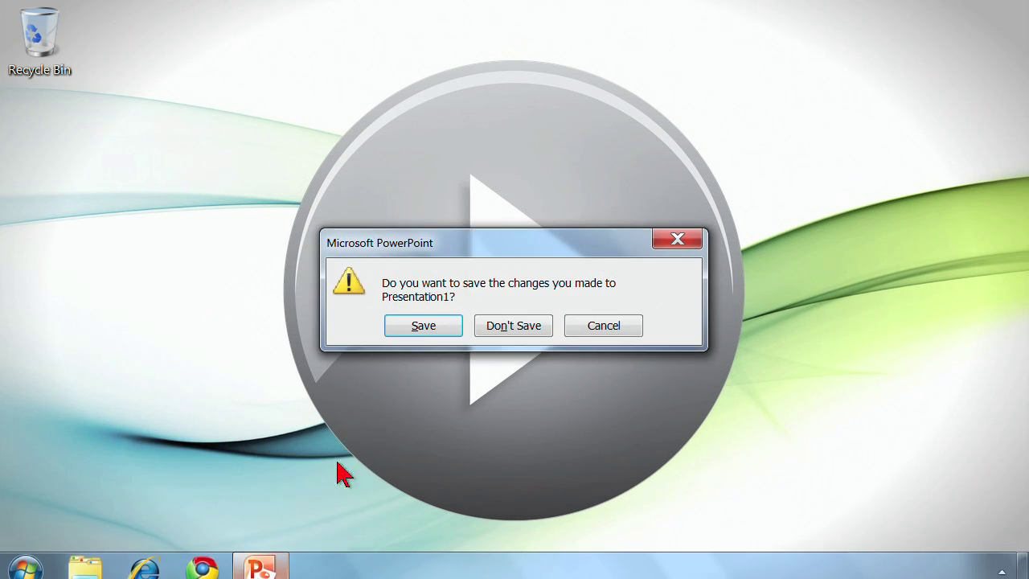
{"action": "left_click", "coordinate": [437, 330]}
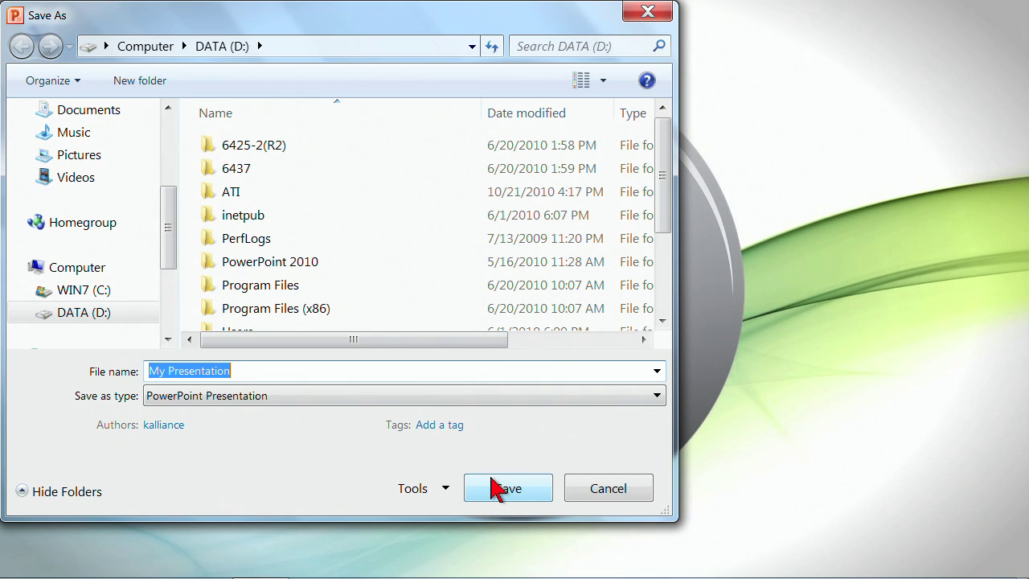
{"action": "left_click", "coordinate": [74, 111]}
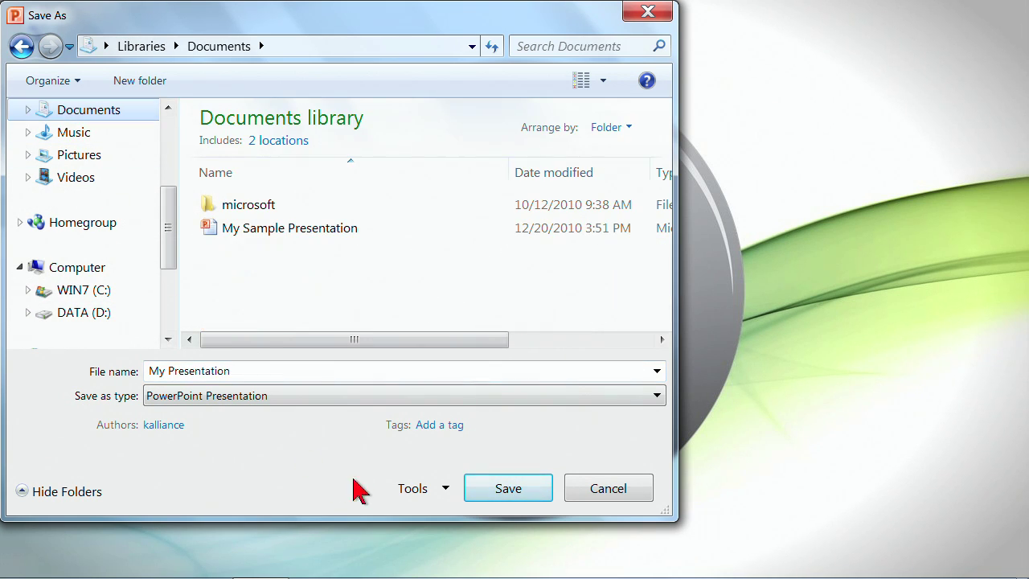
{"action": "left_click", "coordinate": [494, 487]}
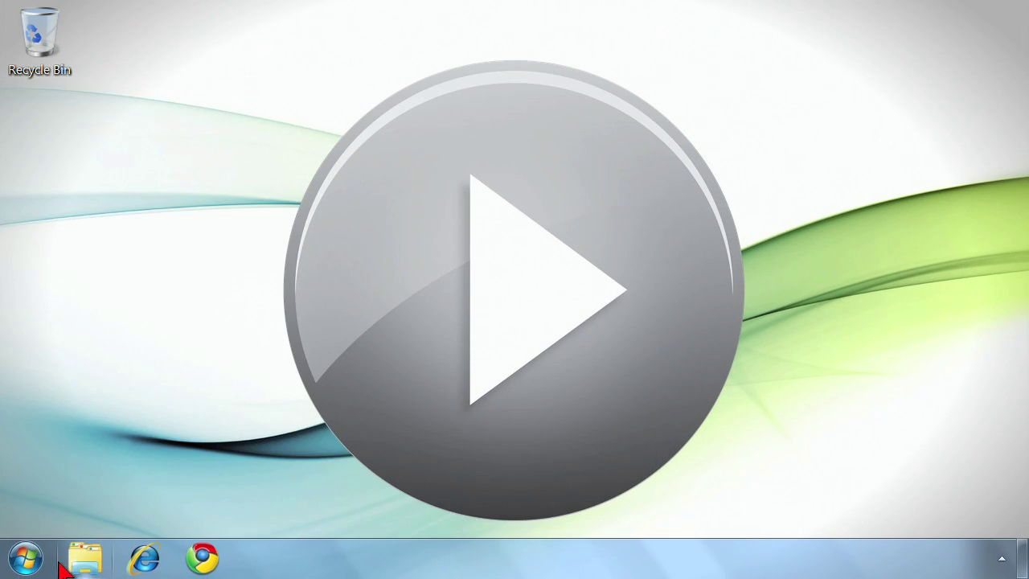
{"action": "left_click", "coordinate": [25, 559]}
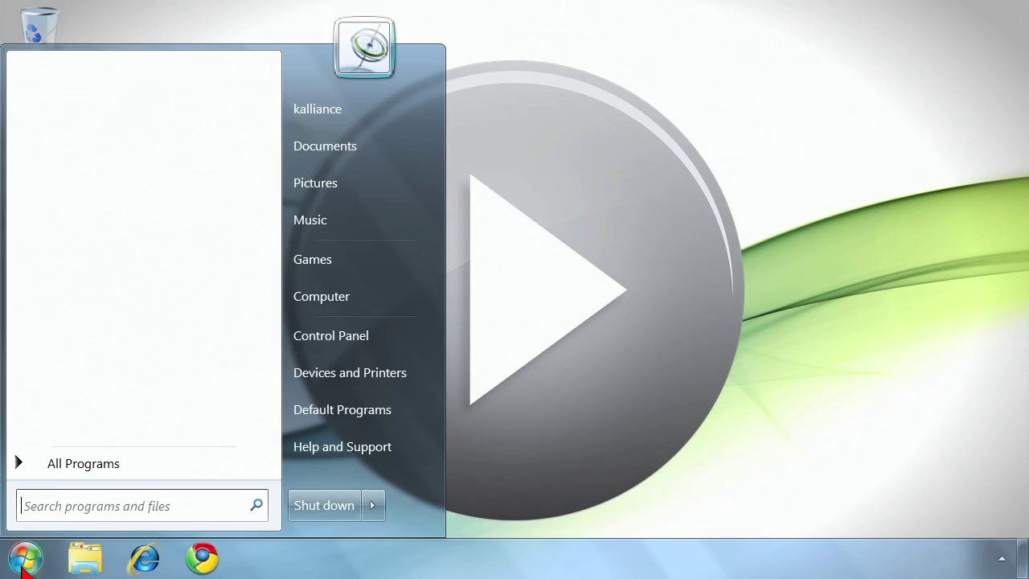
Drag Excel 2010 from an 'excel' search onto the taskbar, then move it leftmost
{"action": "left_click", "coordinate": [82, 480]}
{"action": "type", "text": "ex"}
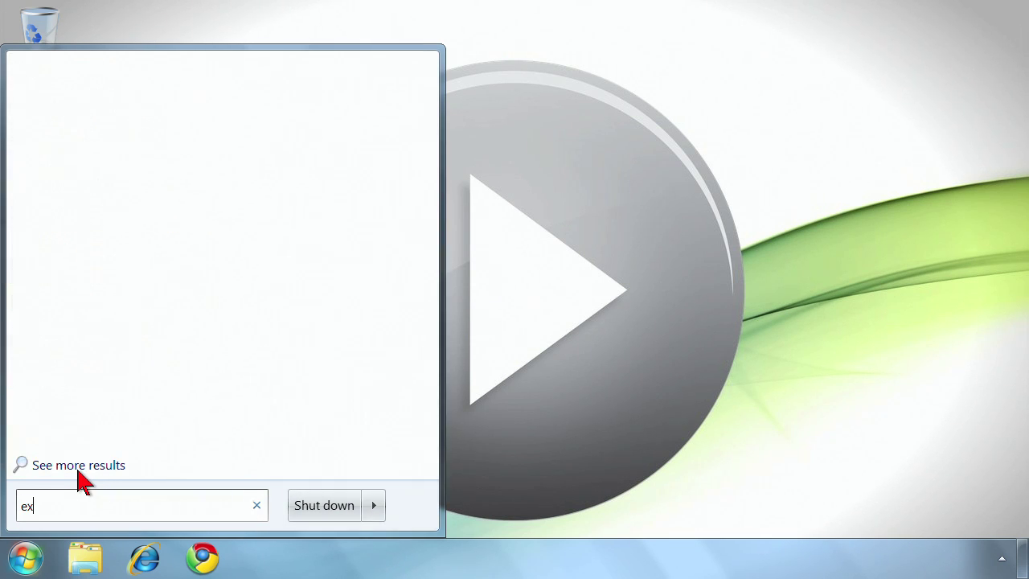
{"action": "type", "text": "cel"}
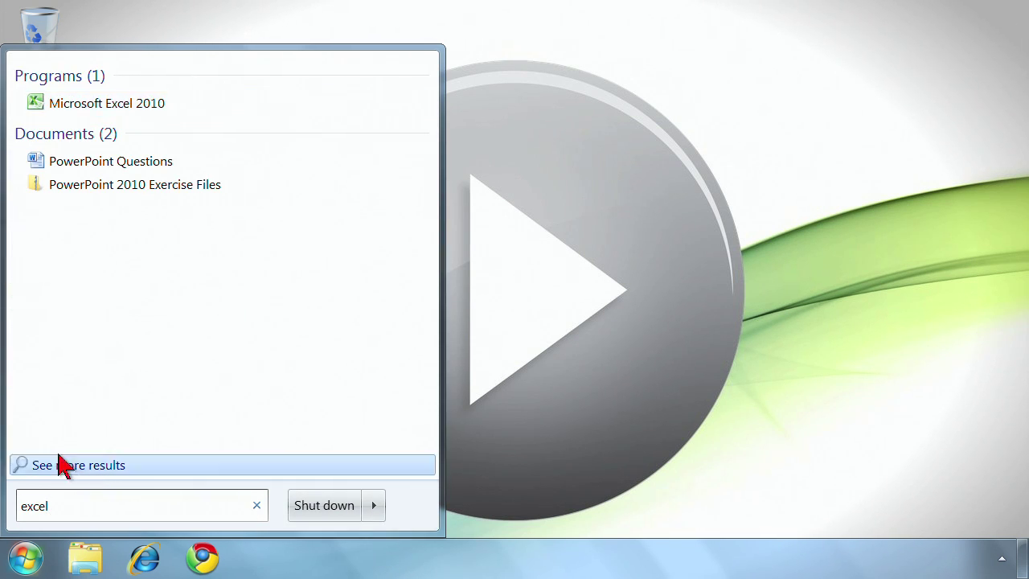
{"action": "left_click_drag", "start_coordinate": [141, 112], "coordinate": [275, 561]}
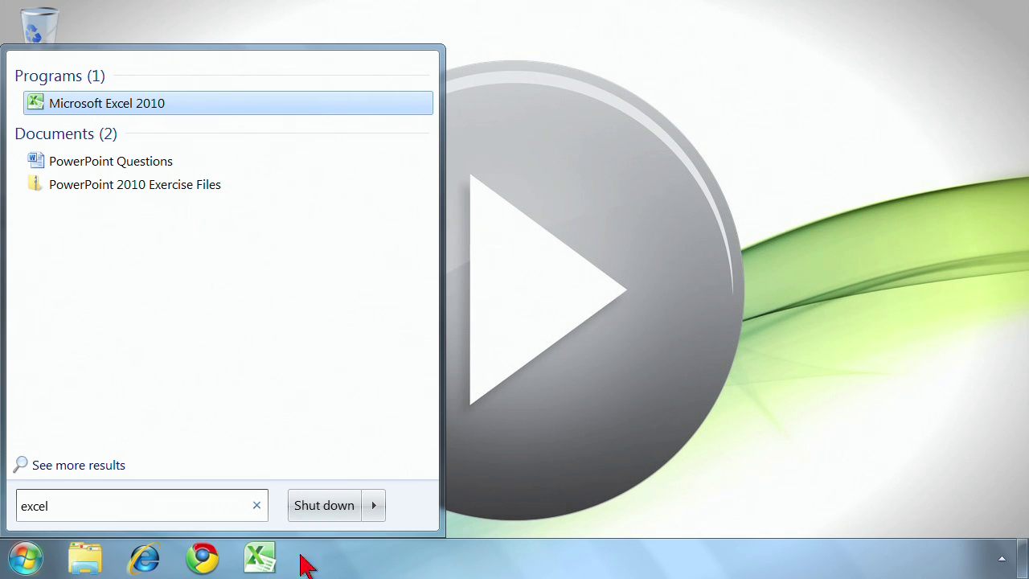
{"action": "left_click", "coordinate": [619, 446]}
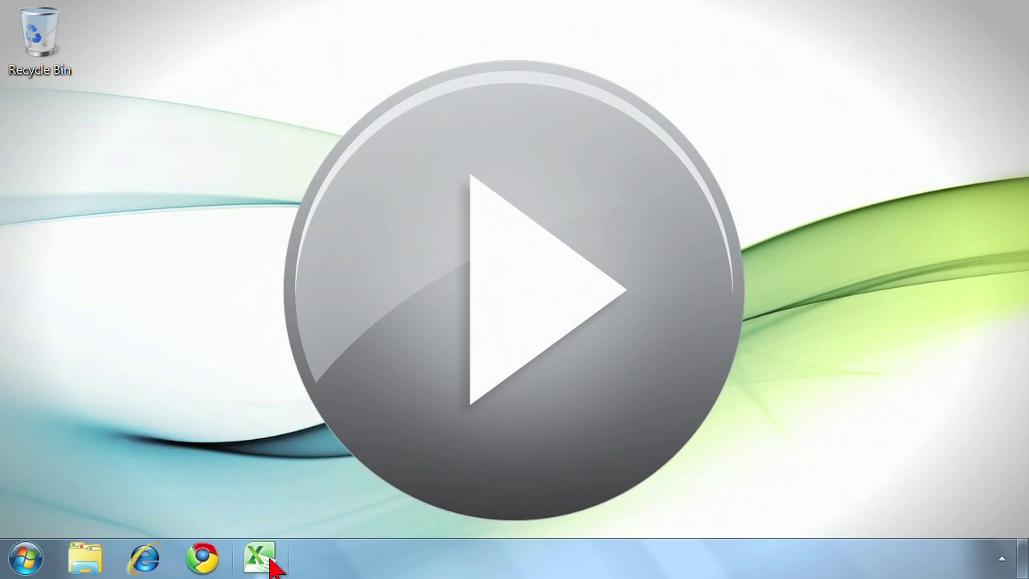
{"action": "left_click_drag", "start_coordinate": [273, 553], "coordinate": [80, 552]}
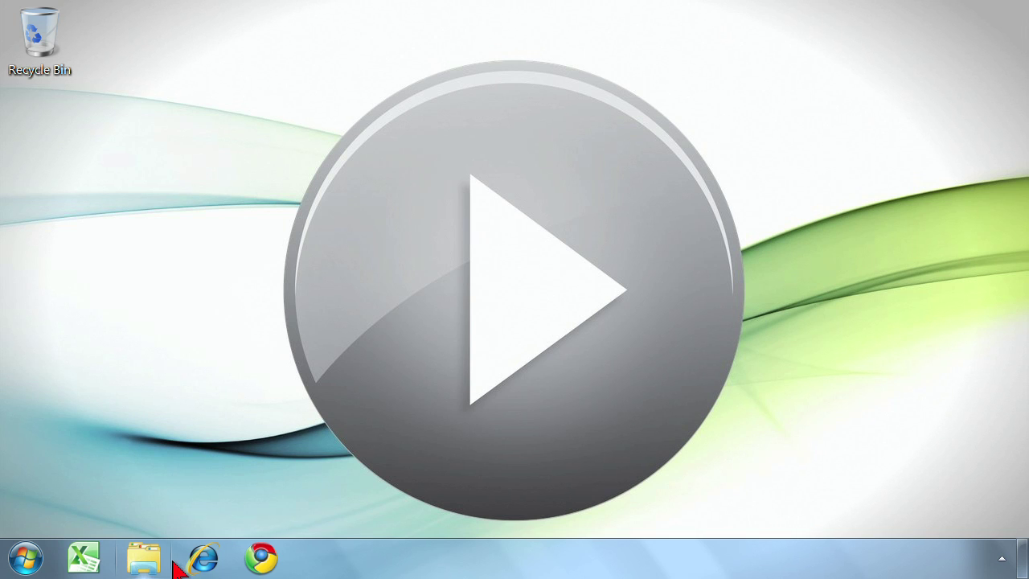
Browse the IE, Chrome and Excel jump lists, then open Excel 2010 to a blank Book1
{"action": "right_click", "coordinate": [203, 566]}
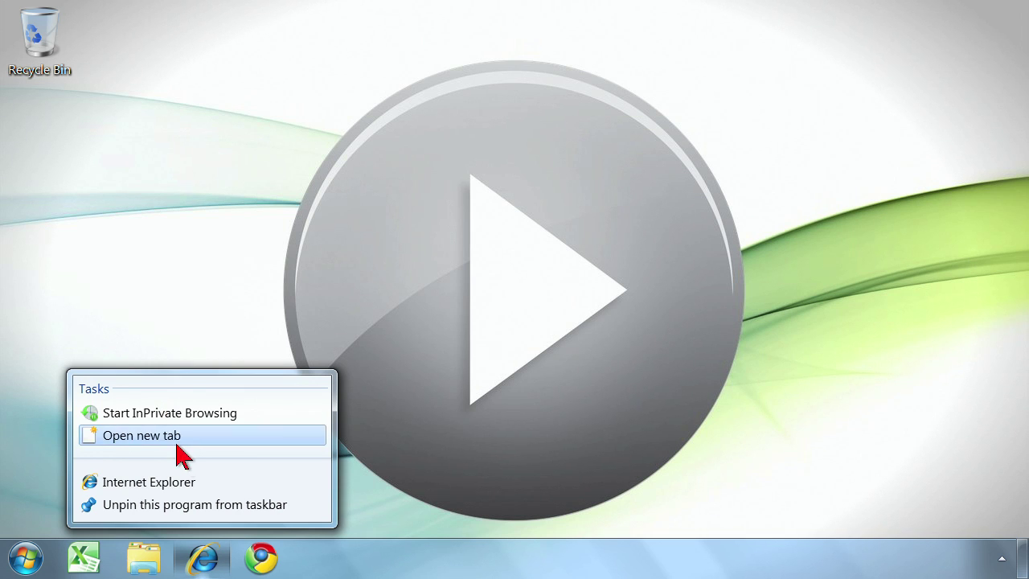
{"action": "right_click", "coordinate": [273, 567]}
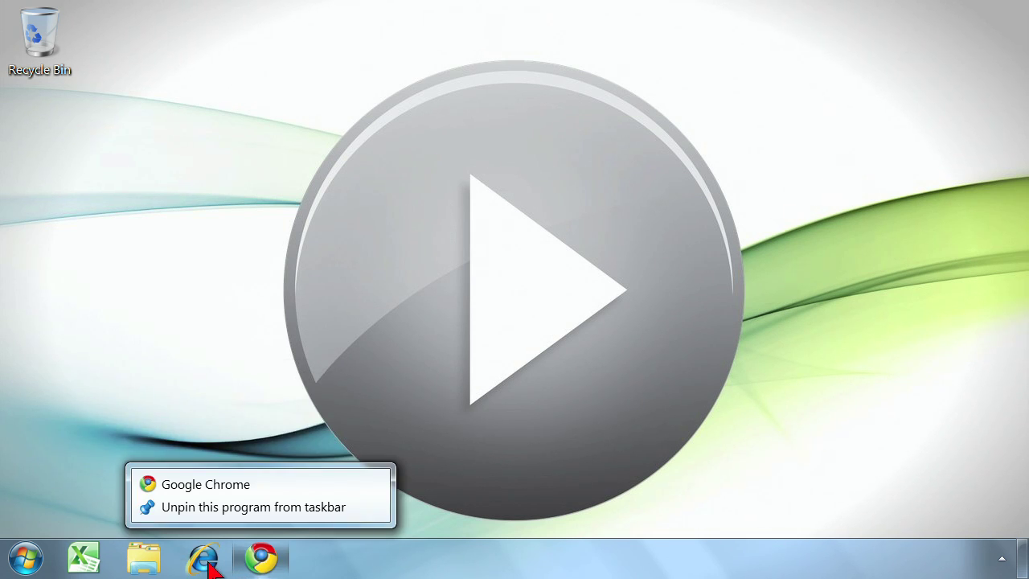
{"action": "right_click", "coordinate": [102, 561]}
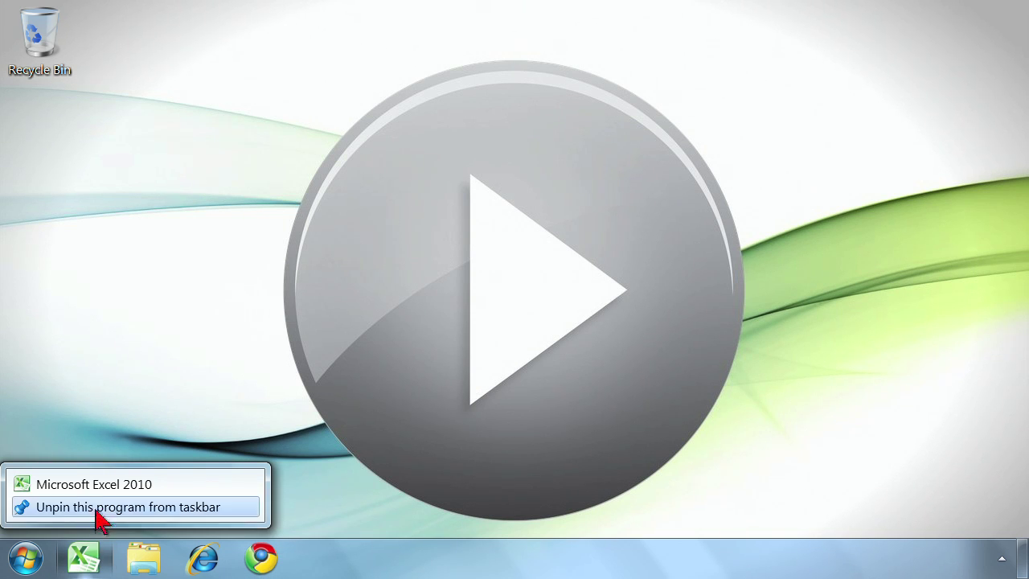
{"action": "left_click", "coordinate": [103, 486]}
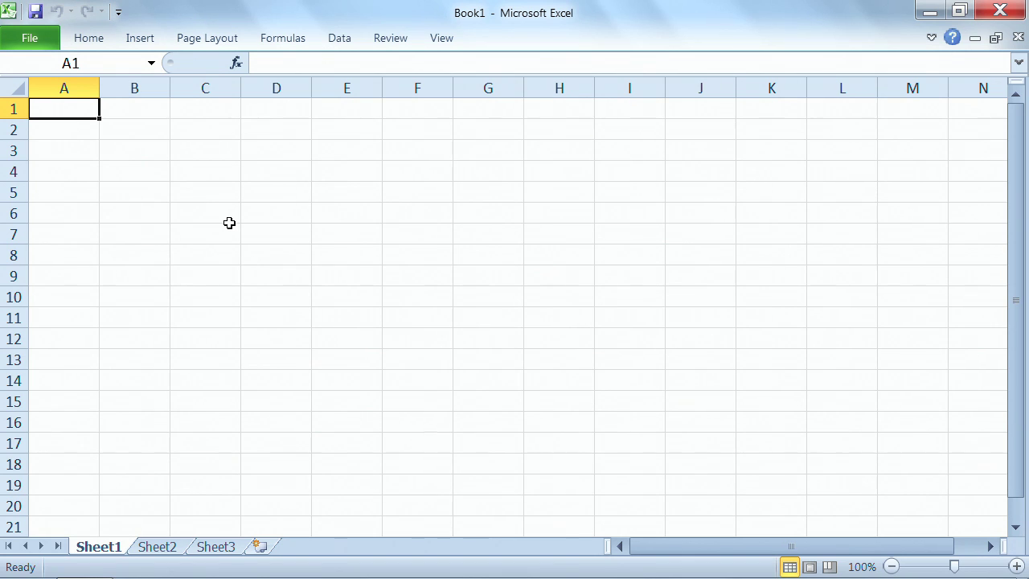
Enter 'test' in A1, save the workbook as Book1 in Documents on exit, and check Excel's jump list
{"action": "type", "text": "test"}
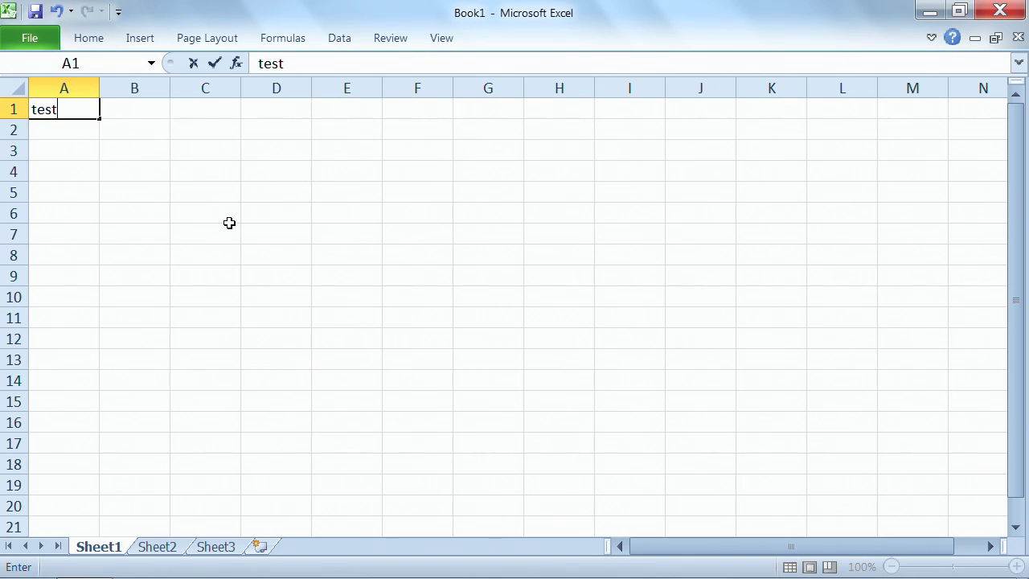
{"action": "key", "text": "alt+F4"}
{"action": "left_click", "coordinate": [400, 328]}
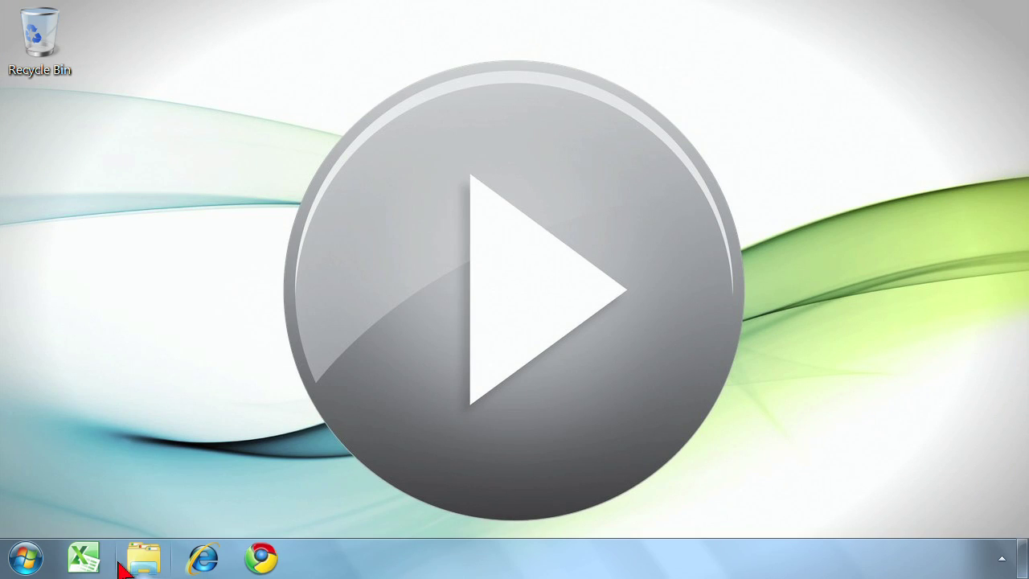
{"action": "right_click", "coordinate": [103, 567]}
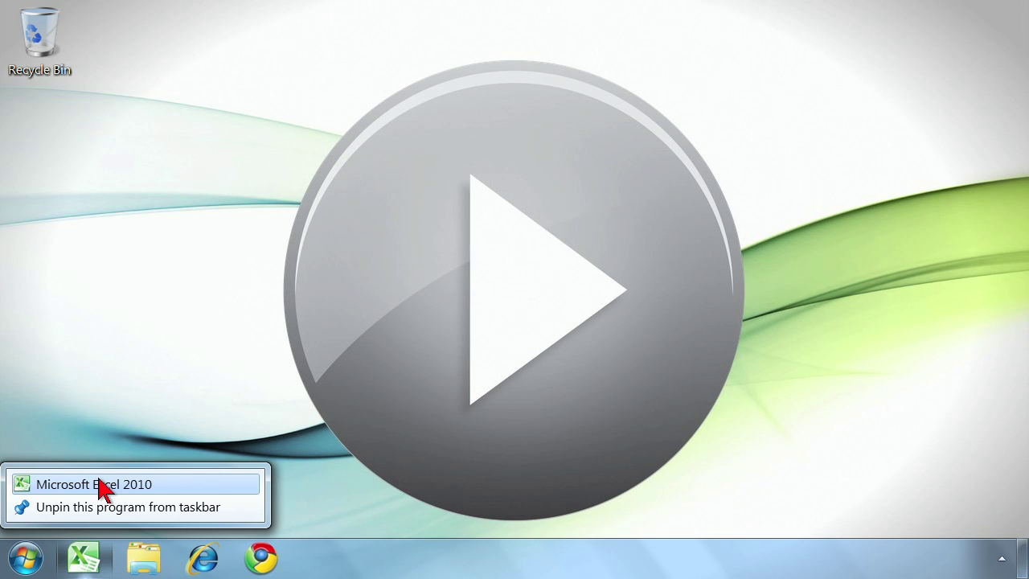
{"action": "left_click", "coordinate": [24, 561]}
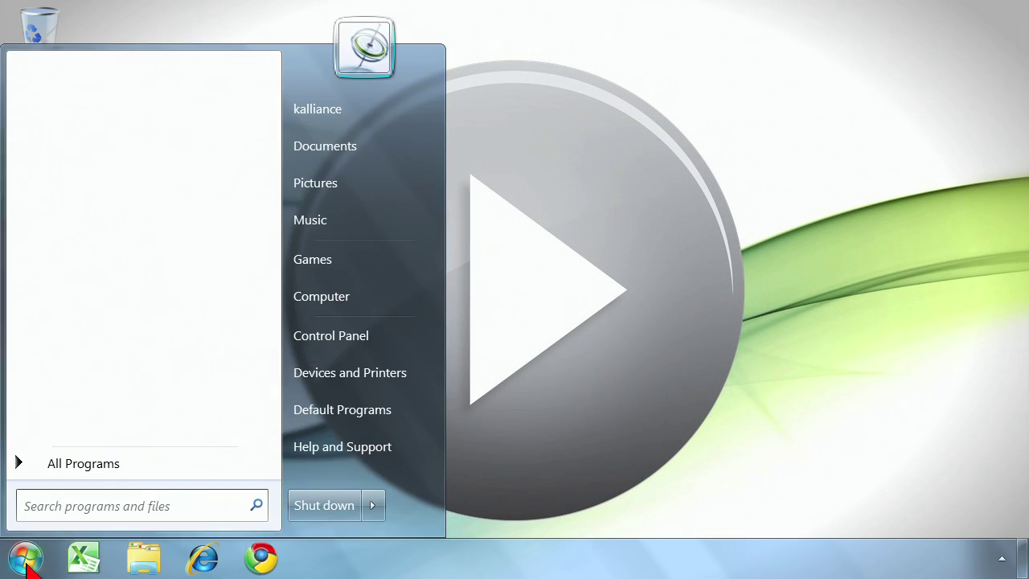
Search the Start menu for 'word', drag Microsoft Word 2010 onto the taskbar, and show its jump list
{"action": "type", "text": "word"}
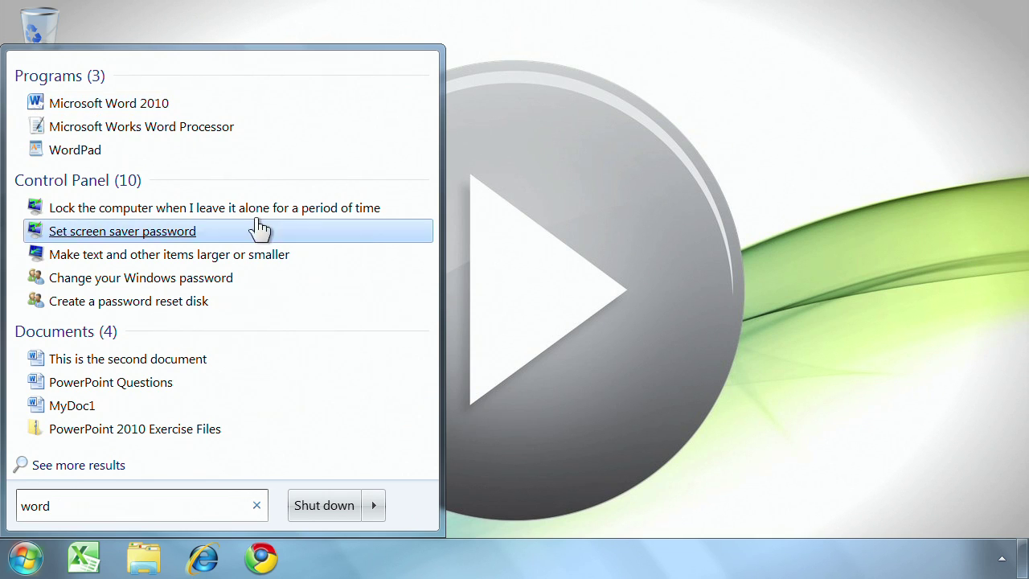
{"action": "left_click_drag", "start_coordinate": [146, 111], "coordinate": [342, 568]}
{"action": "right_click", "coordinate": [330, 567]}
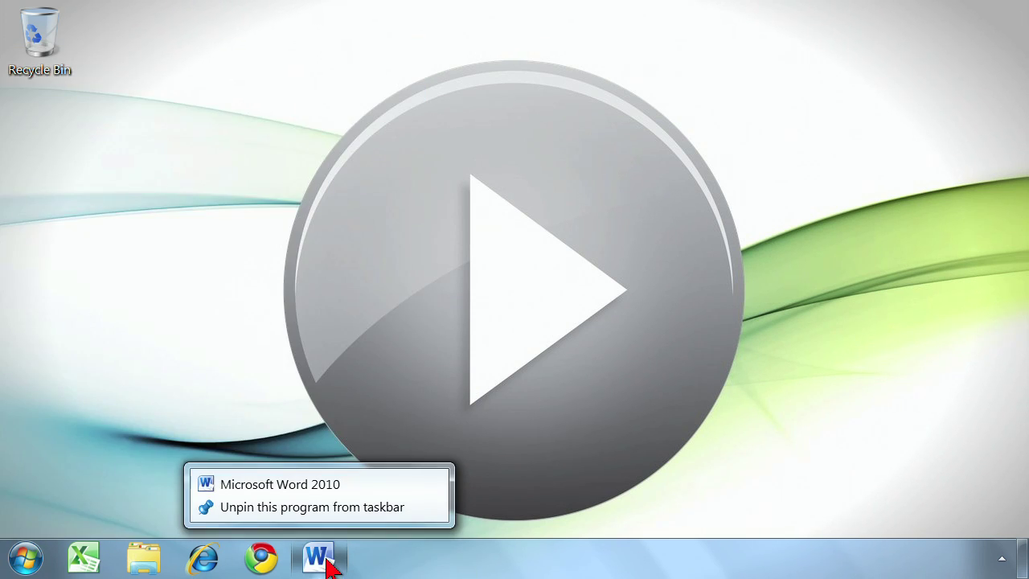